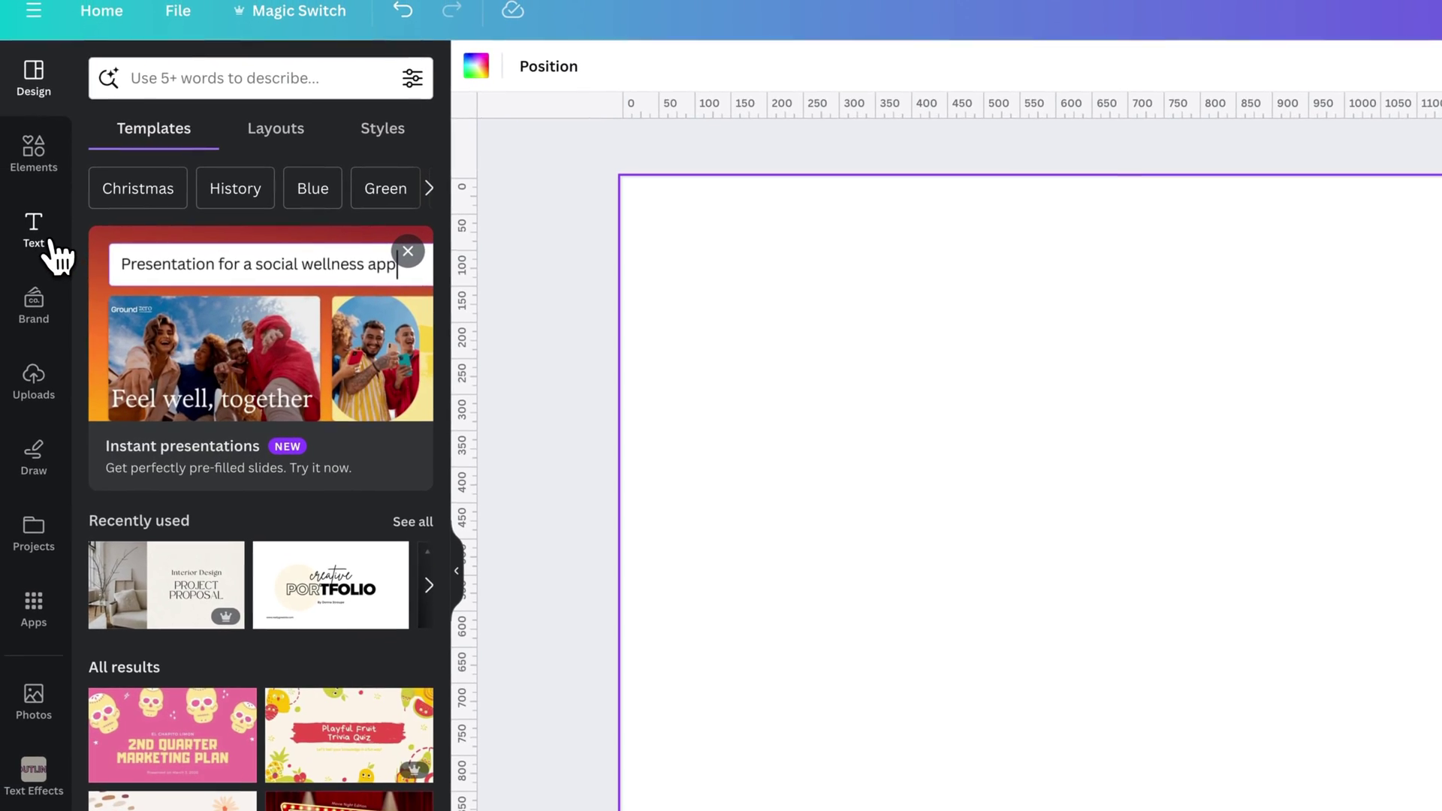
Add an 'Add a heading' text box from the Text panel and nudge it toward the page centre.
{"action": "left_click", "coordinate": [33, 231]}
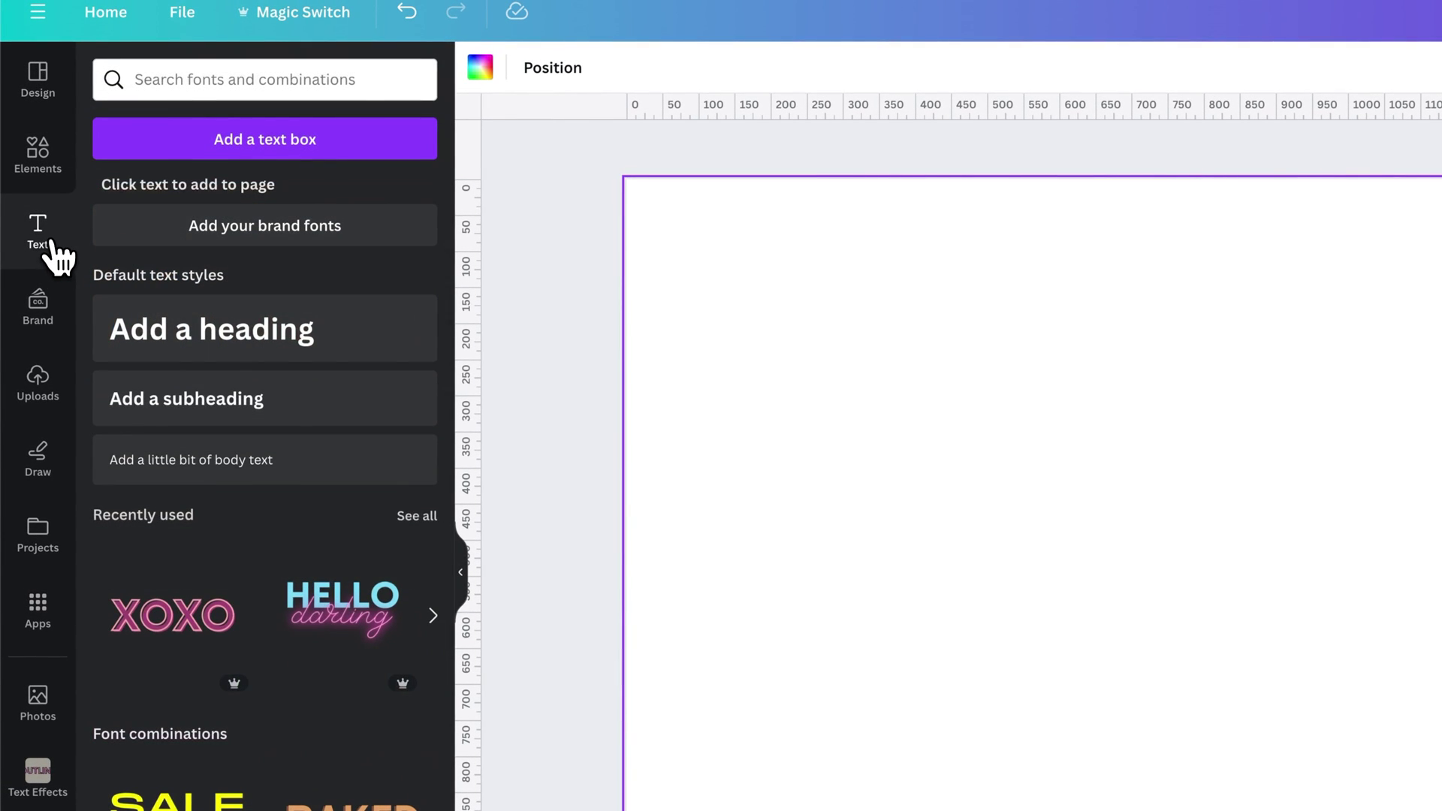
{"action": "left_click", "coordinate": [262, 356]}
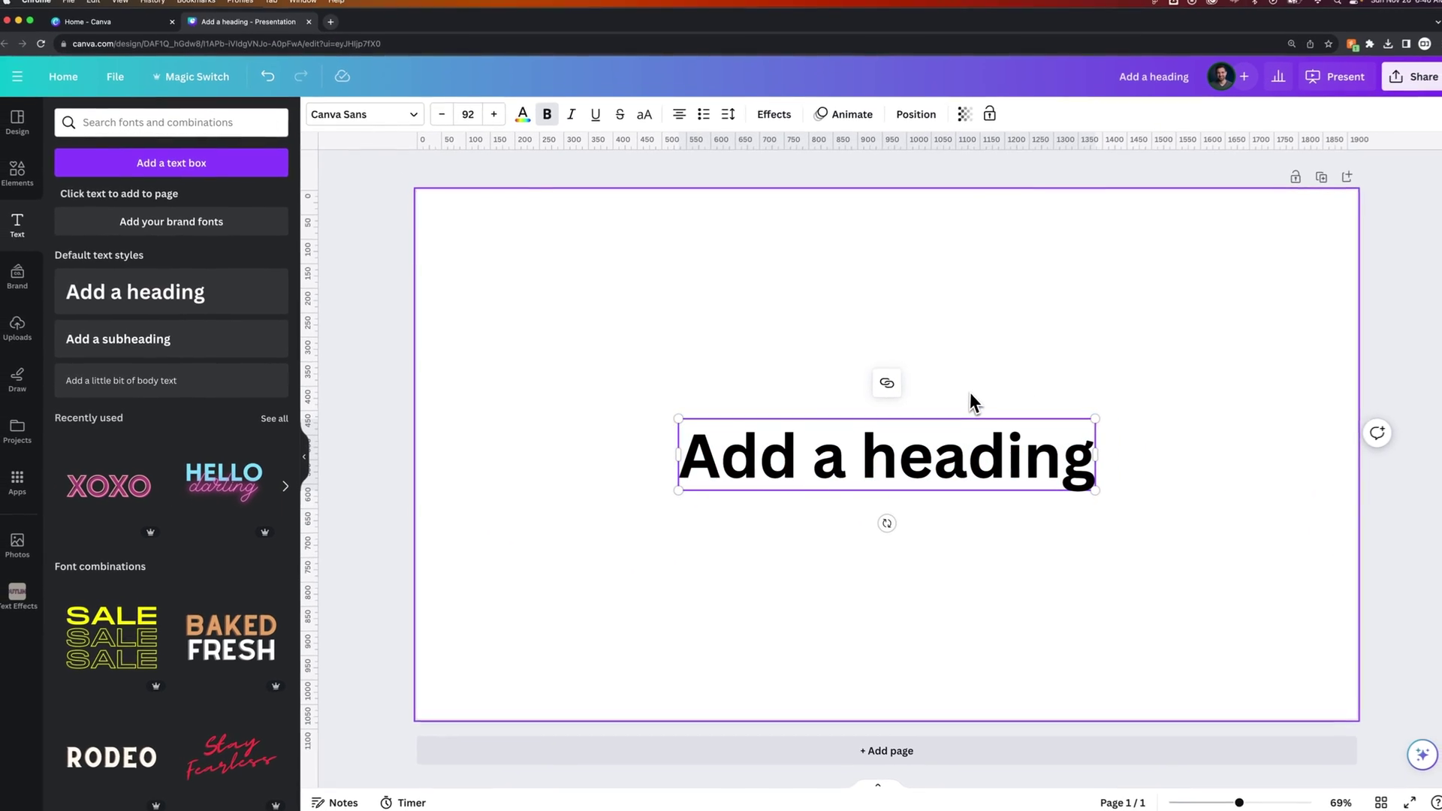
{"action": "left_click_drag", "start_coordinate": [938, 423], "coordinate": [940, 419]}
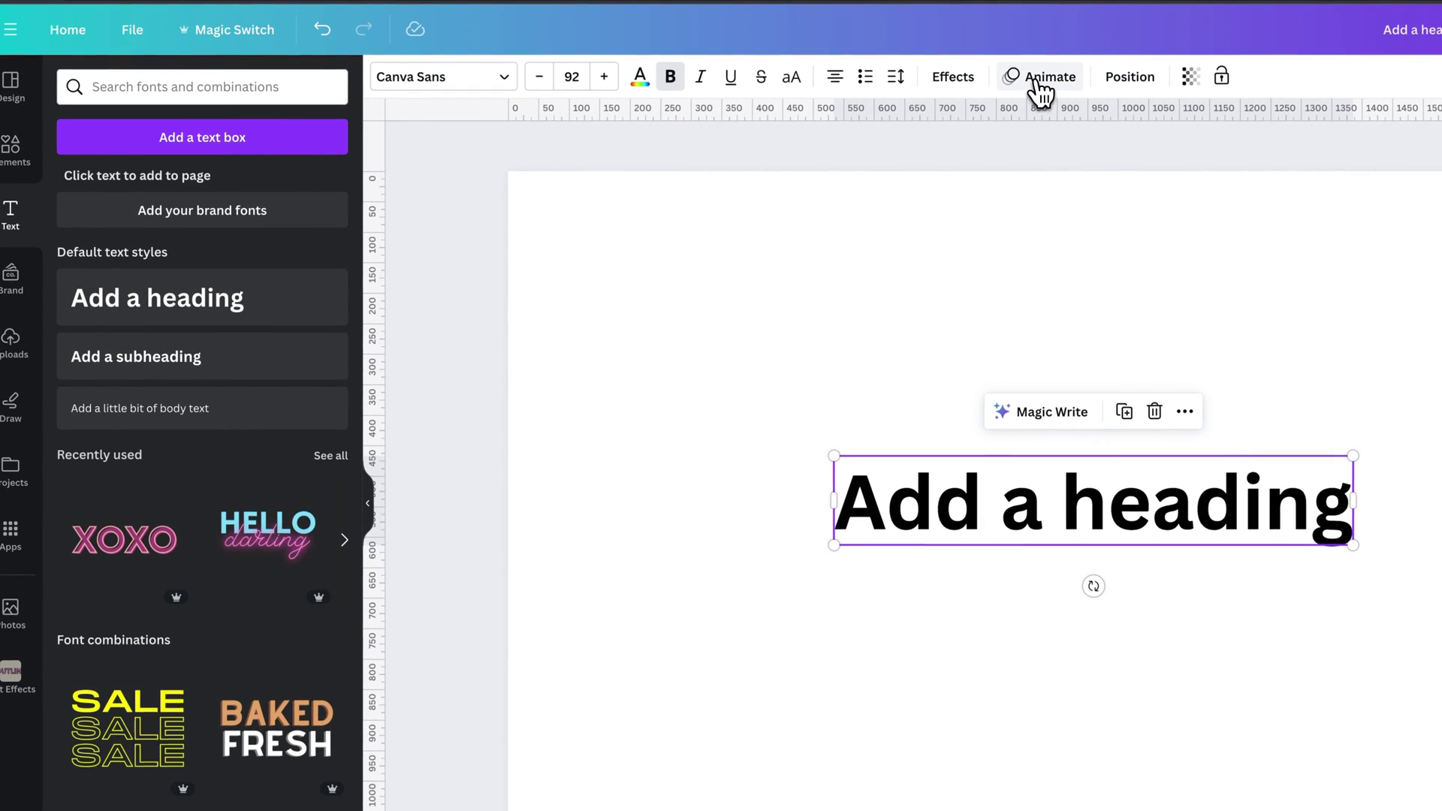
Open the Text Animations panel for the selected heading.
{"action": "left_click", "coordinate": [840, 121]}
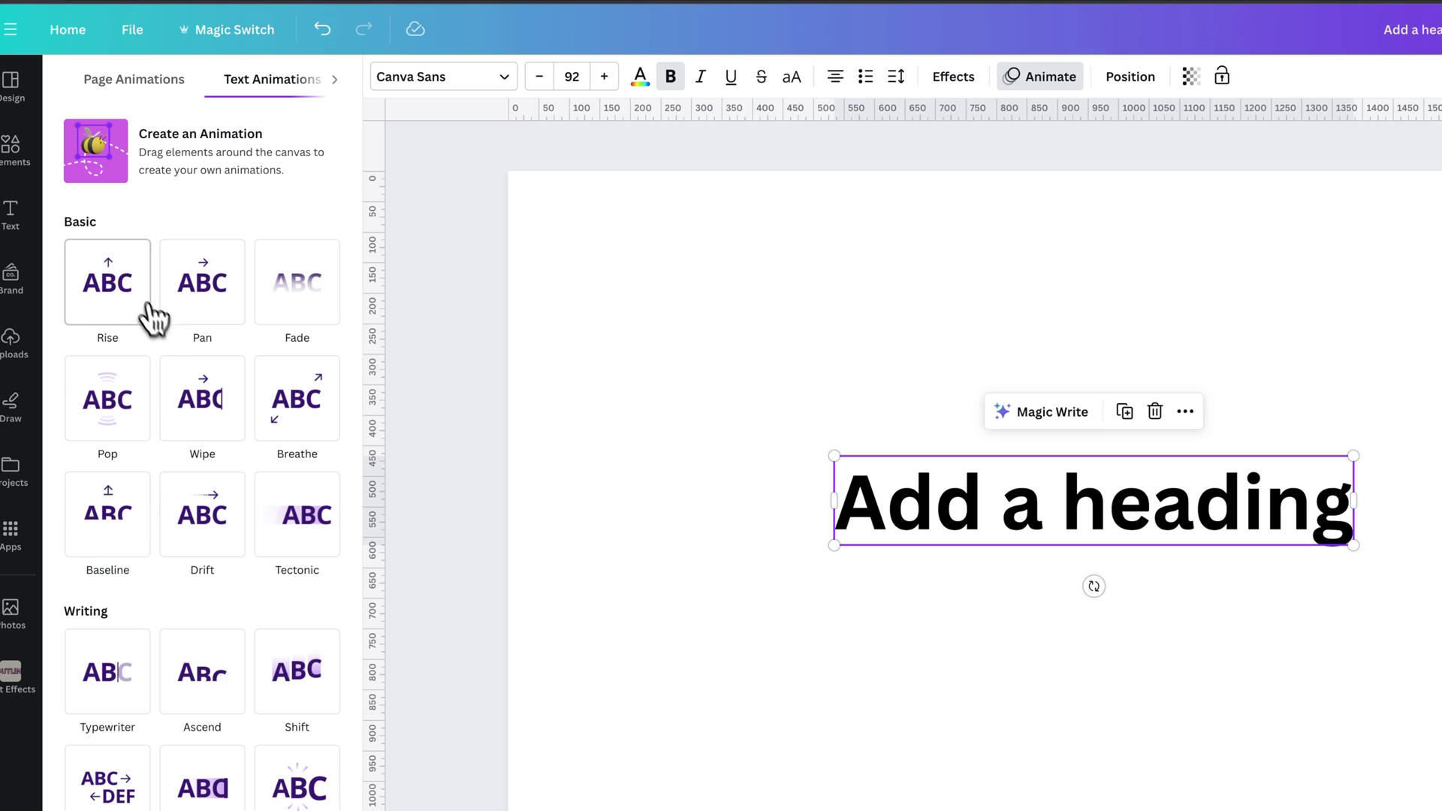
Apply the Fade animation to the heading, playing on enter only.
{"action": "left_click", "coordinate": [305, 301]}
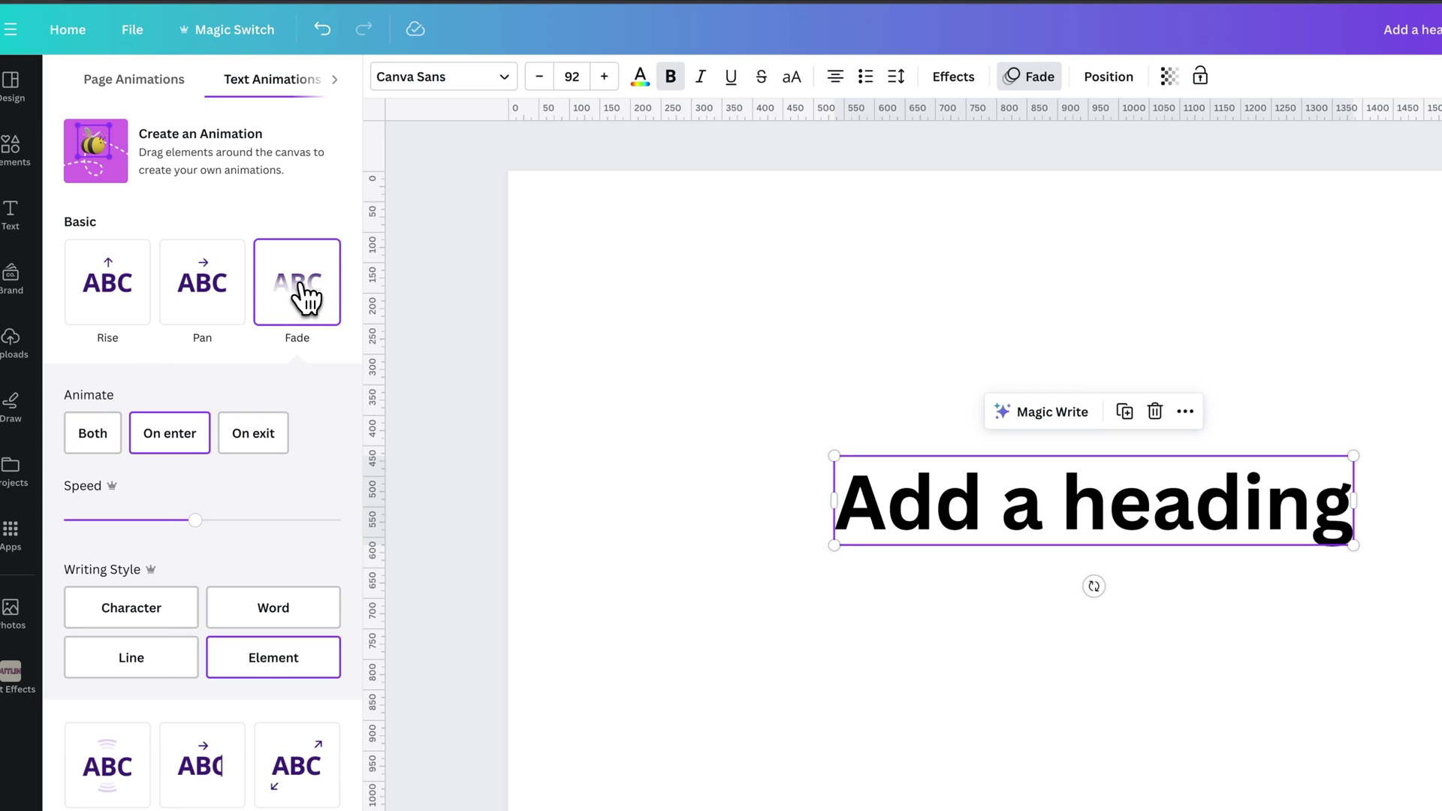
{"action": "left_click", "coordinate": [102, 442]}
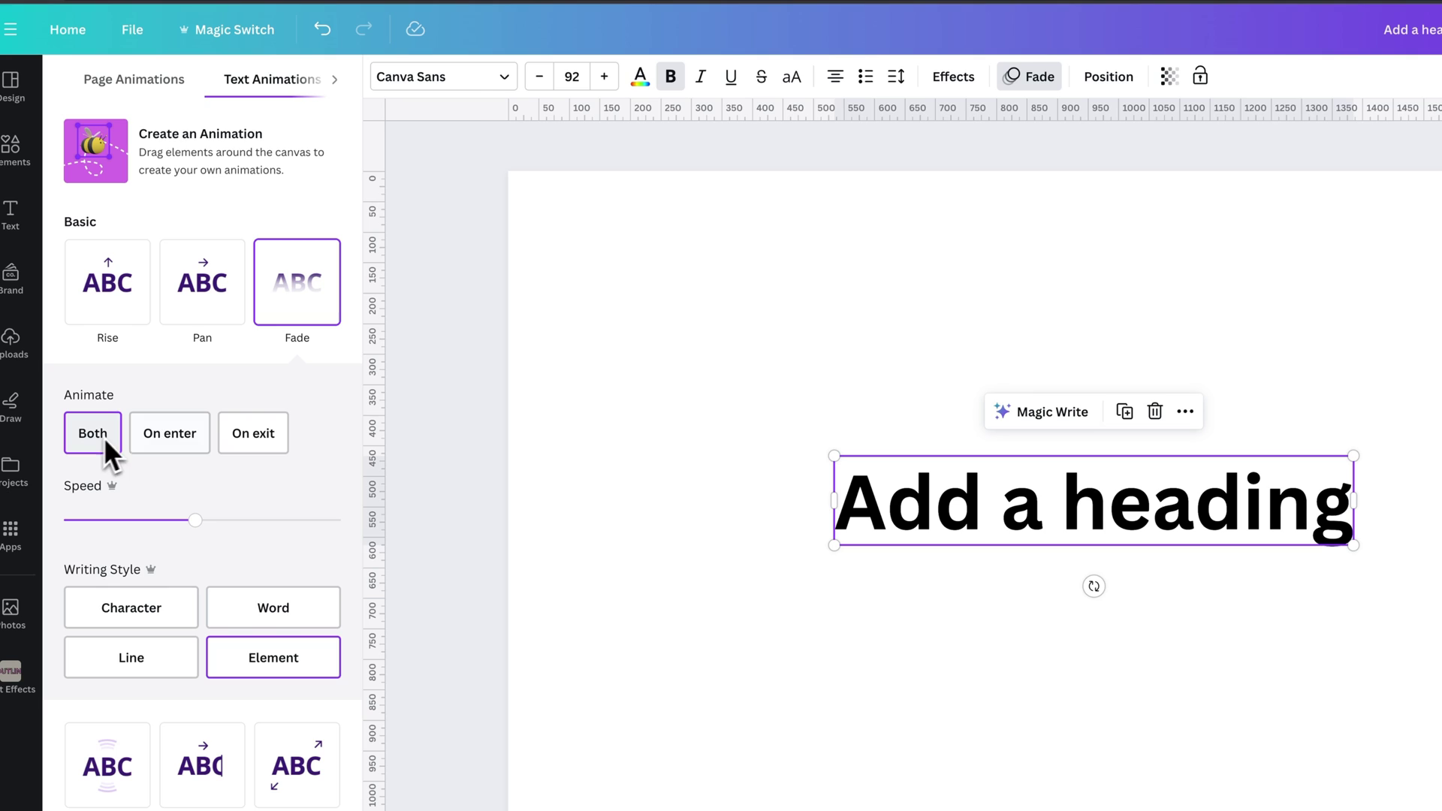
{"action": "left_click", "coordinate": [190, 452]}
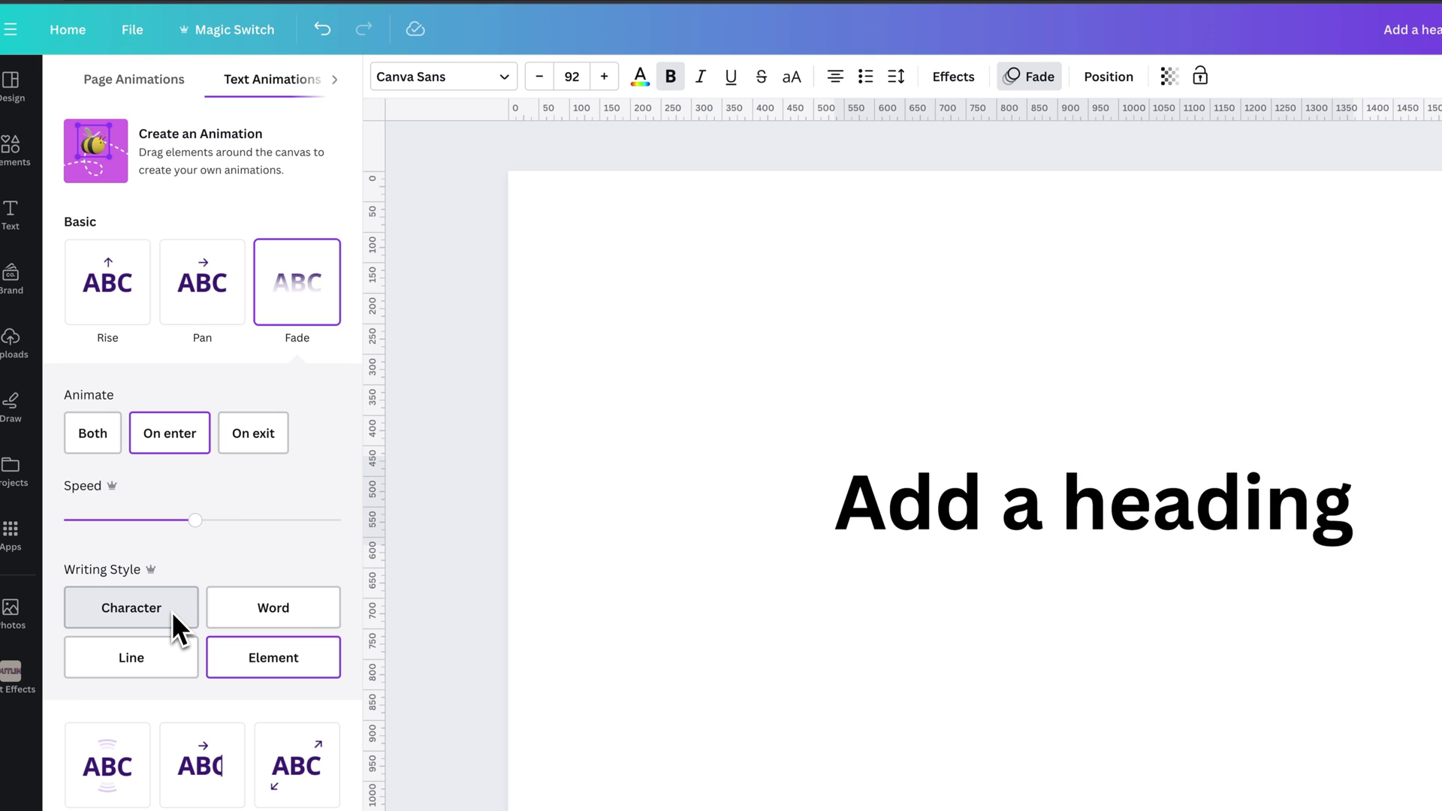
Lower the Fade animation speed, then set it to about midway.
{"action": "left_click_drag", "start_coordinate": [195, 519], "coordinate": [104, 525]}
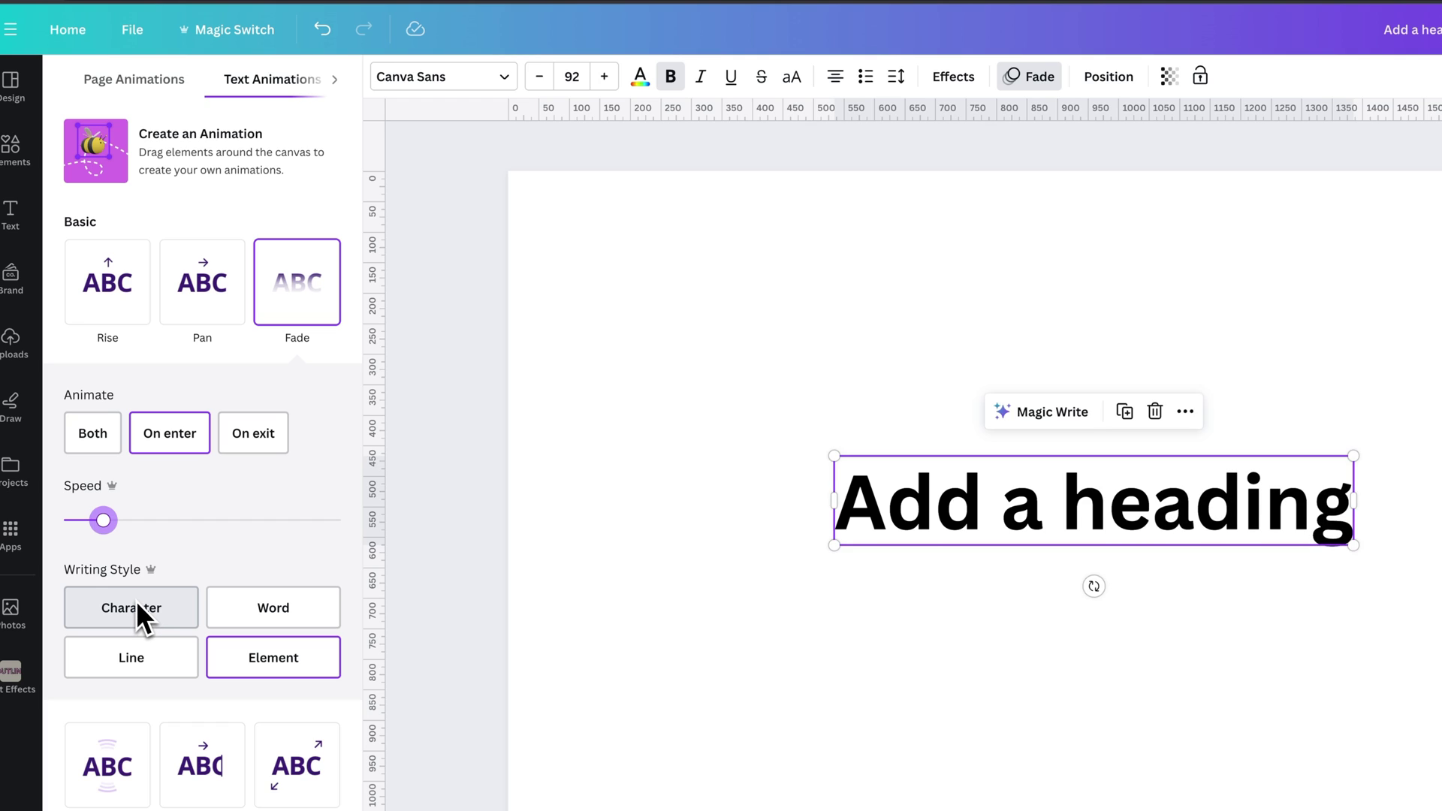
{"action": "left_click_drag", "start_coordinate": [103, 520], "coordinate": [82, 520]}
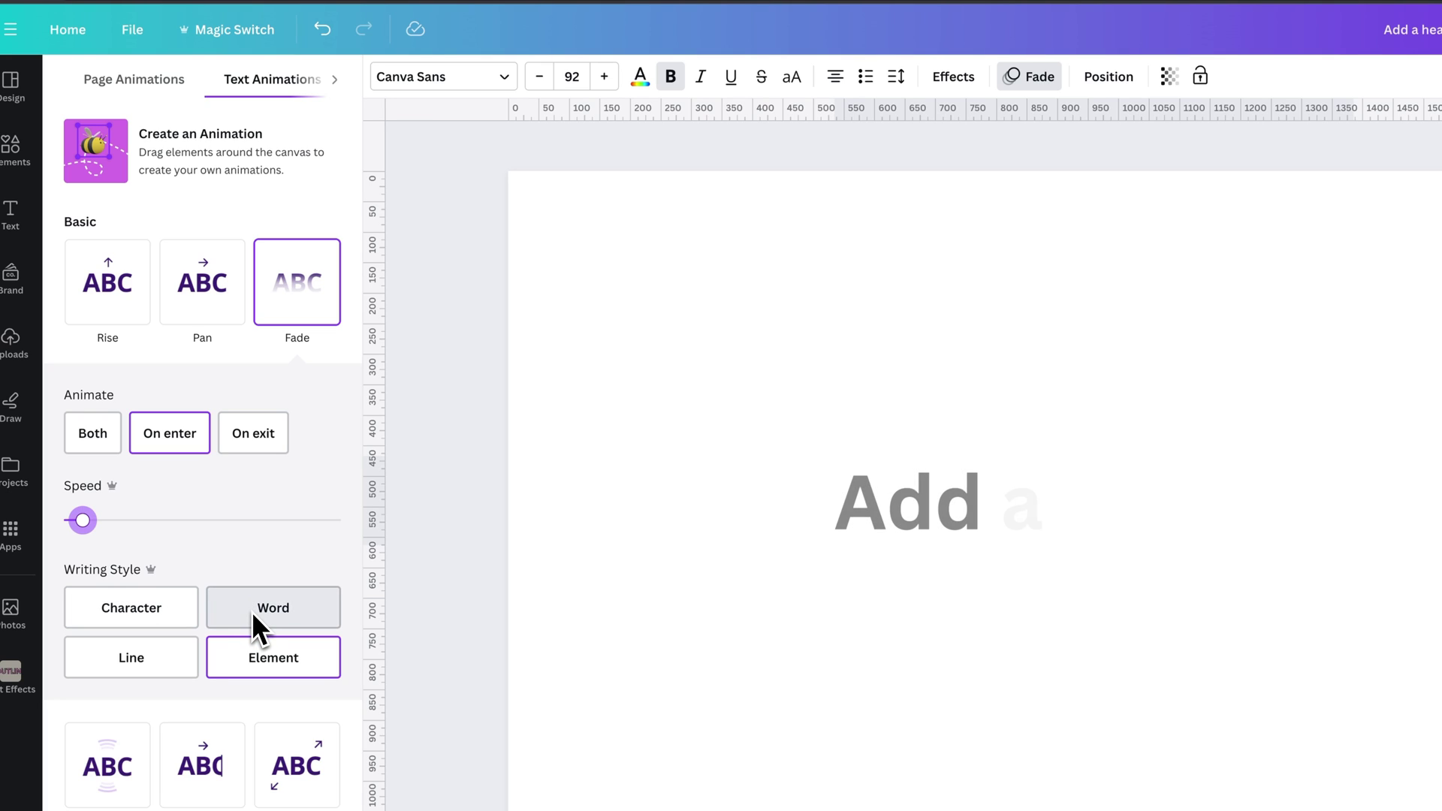
{"action": "mouse_move", "coordinate": [82, 519]}
{"action": "left_mouse_down"}
{"action": "mouse_move", "coordinate": [226, 519]}
{"action": "mouse_move", "coordinate": [184, 541]}
{"action": "left_mouse_up"}
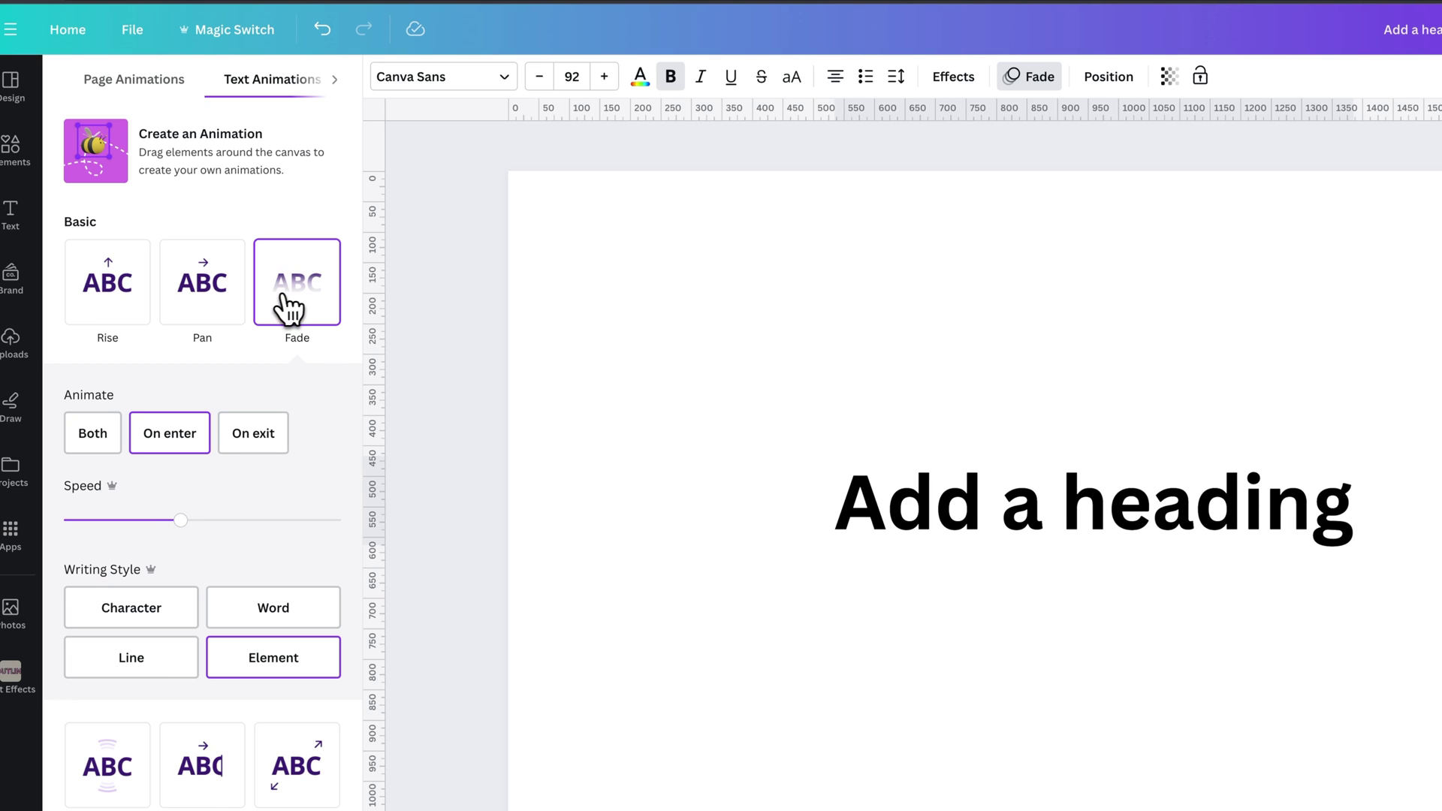
{"action": "left_click", "coordinate": [215, 311]}
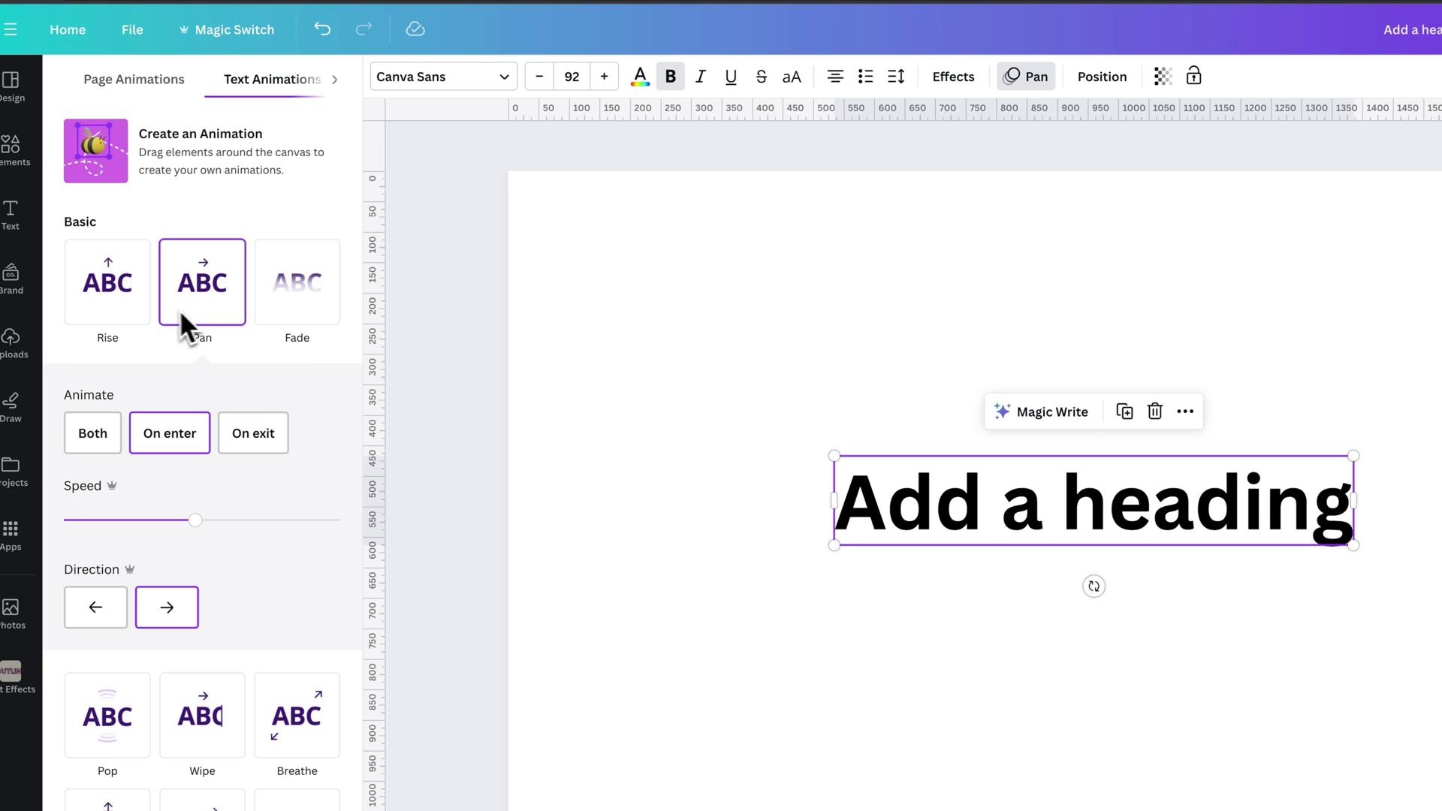
{"action": "left_click", "coordinate": [146, 315]}
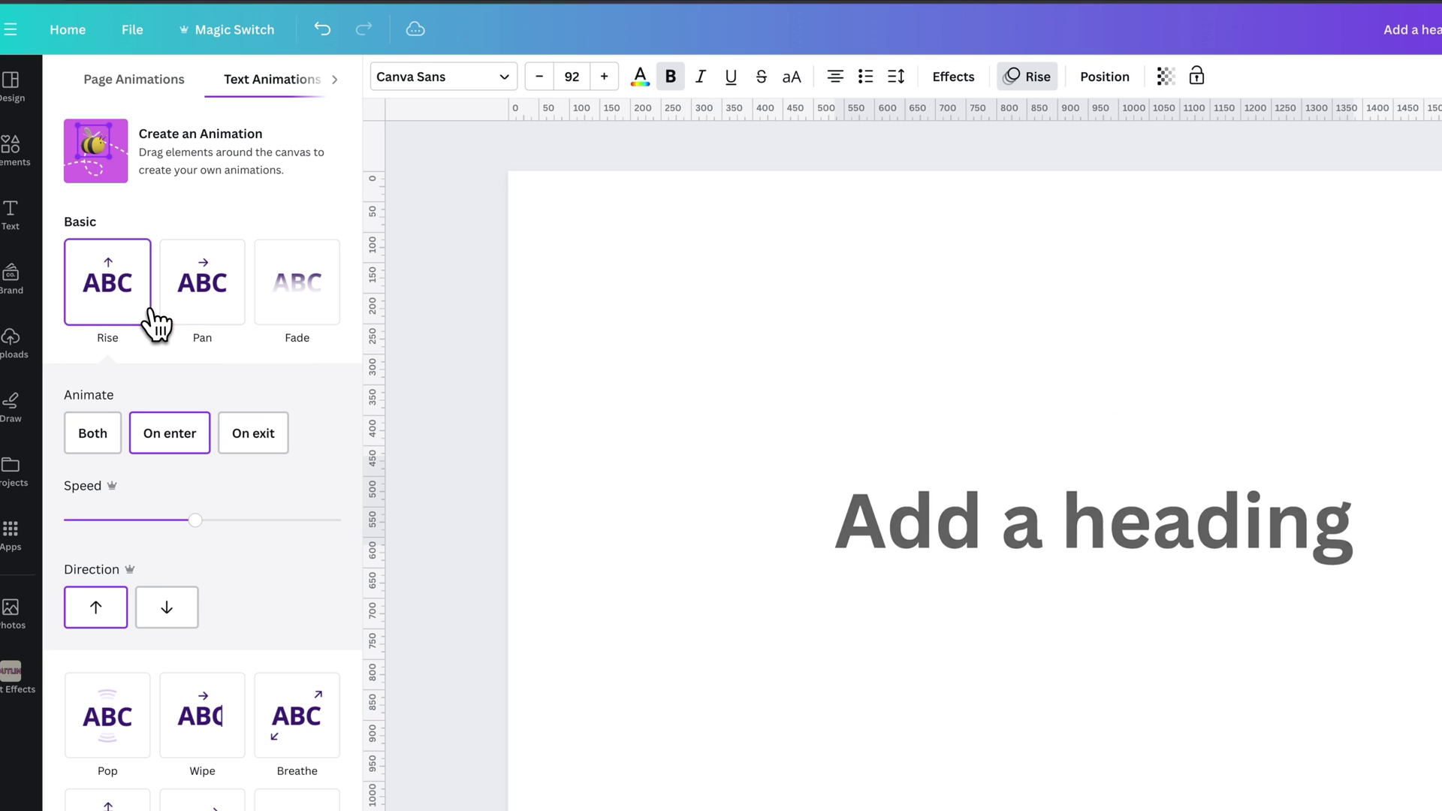
{"action": "left_click", "coordinate": [310, 321]}
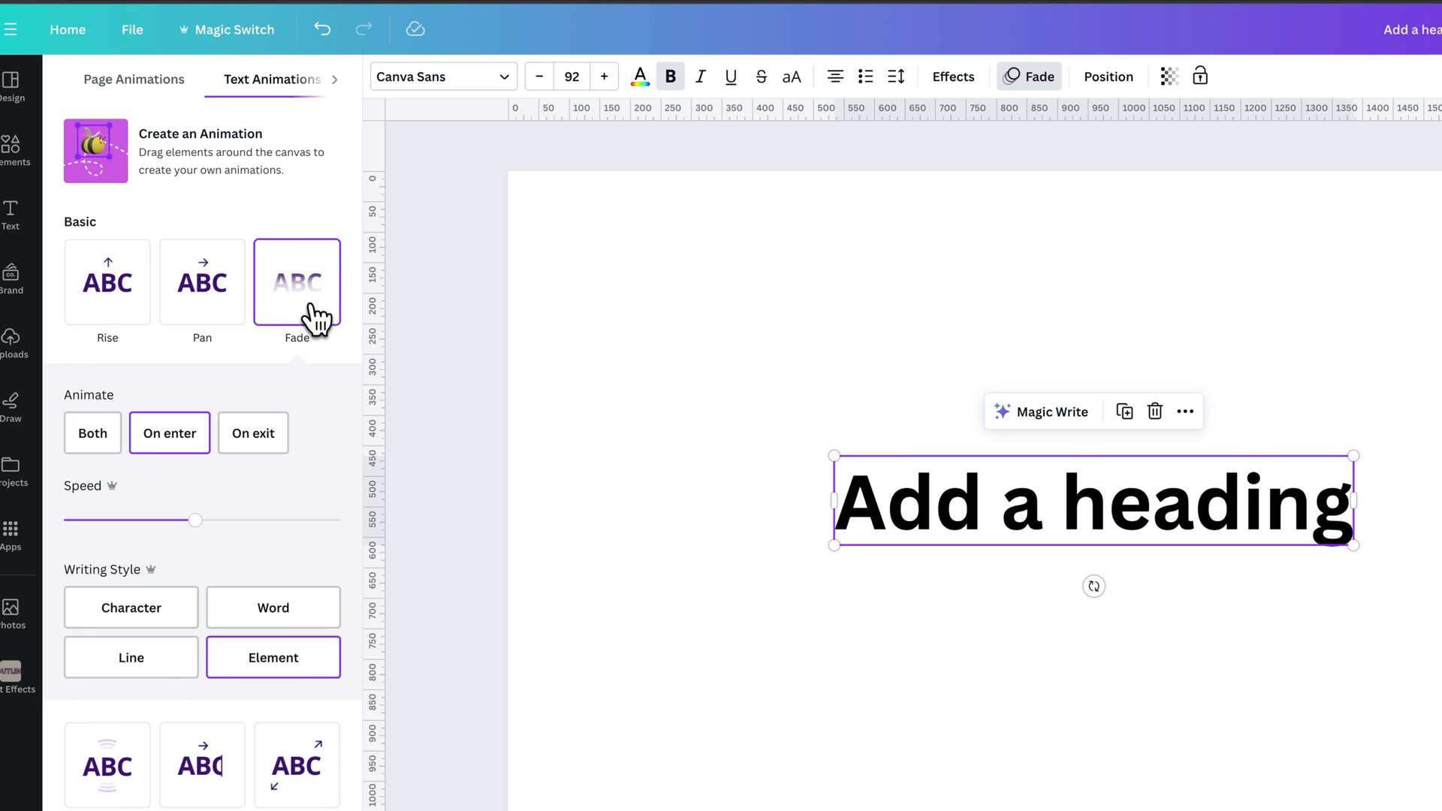
{"action": "scroll", "coordinate": [311, 318], "scroll_direction": "down", "scroll_amount": 3}
{"action": "scroll", "coordinate": [299, 315], "scroll_direction": "down", "scroll_amount": 2}
{"action": "scroll", "coordinate": [289, 402], "scroll_direction": "down", "scroll_amount": 2}
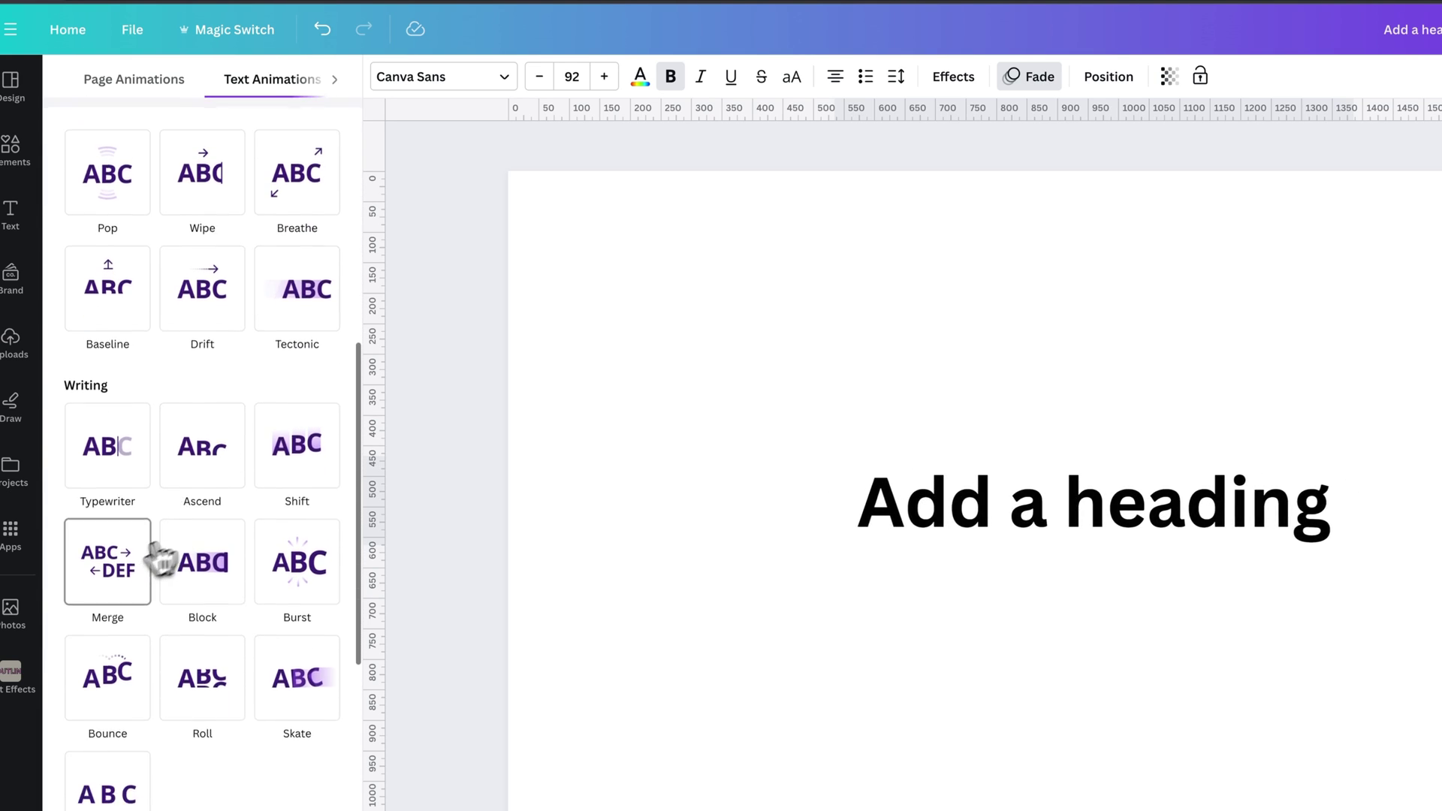
{"action": "scroll", "coordinate": [162, 557], "scroll_direction": "down", "scroll_amount": 1}
Preview the Typewriter and Ascend animations with character, word and line writing styles.
{"action": "left_click", "coordinate": [112, 440]}
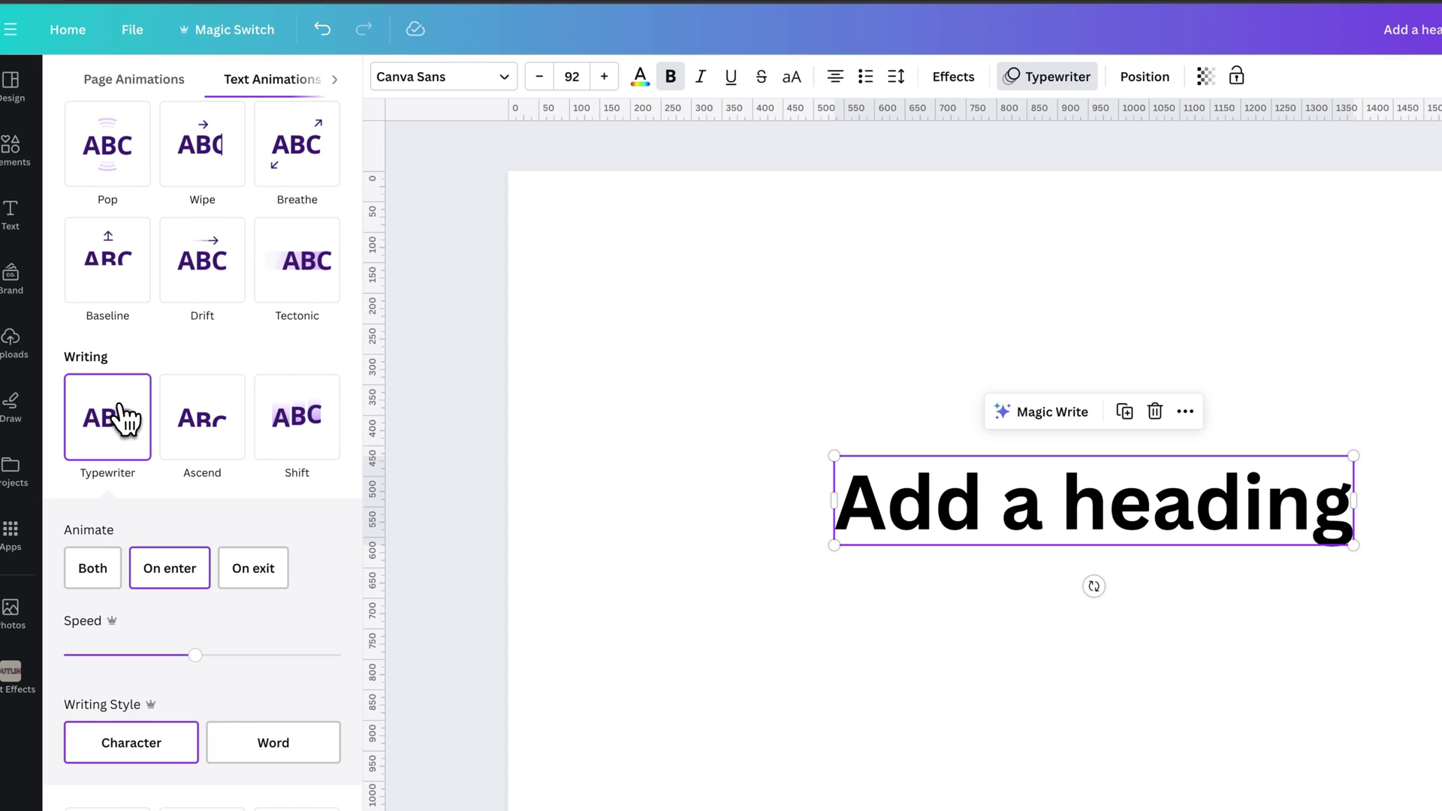
{"action": "left_click", "coordinate": [151, 757]}
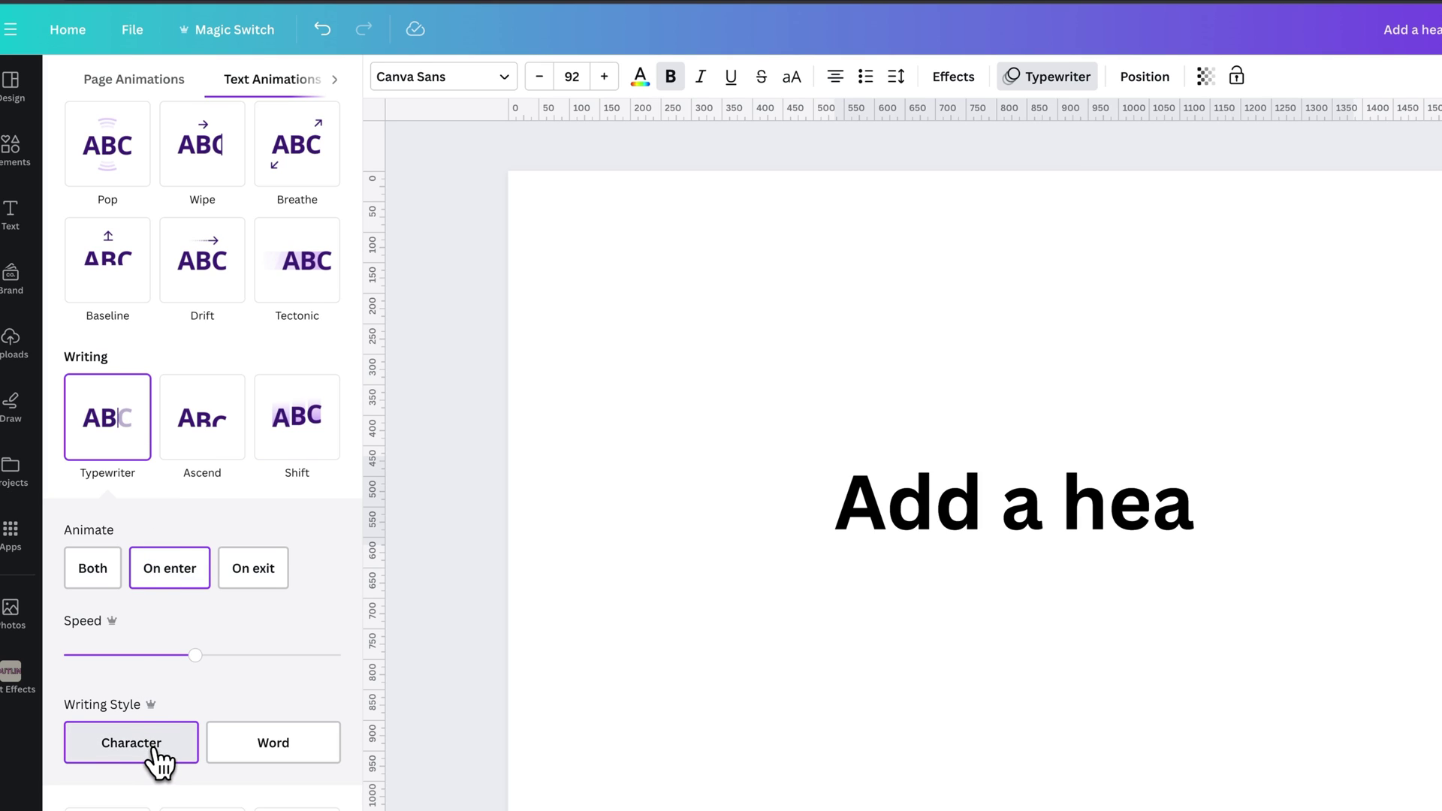
{"action": "left_click", "coordinate": [239, 755]}
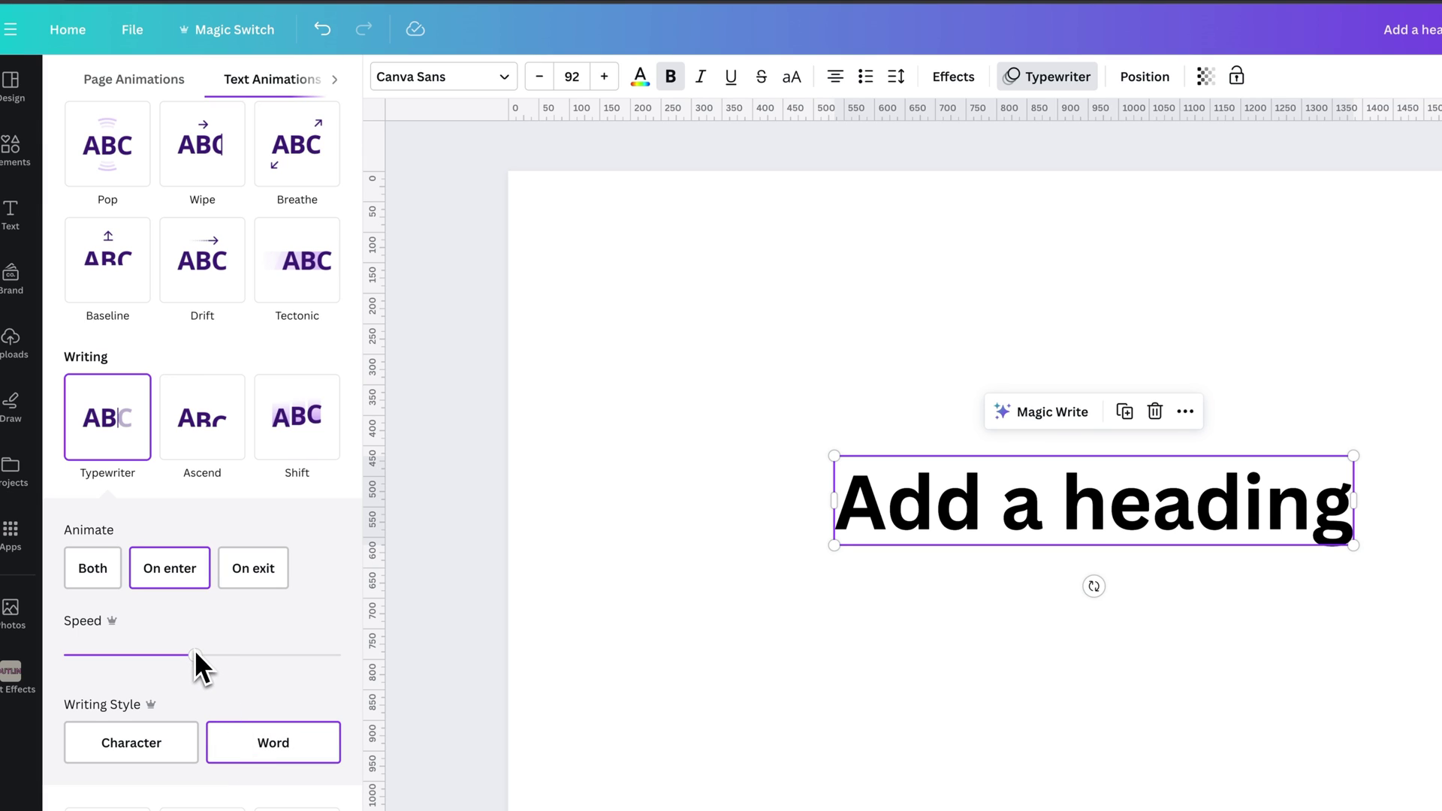
{"action": "left_click", "coordinate": [207, 441]}
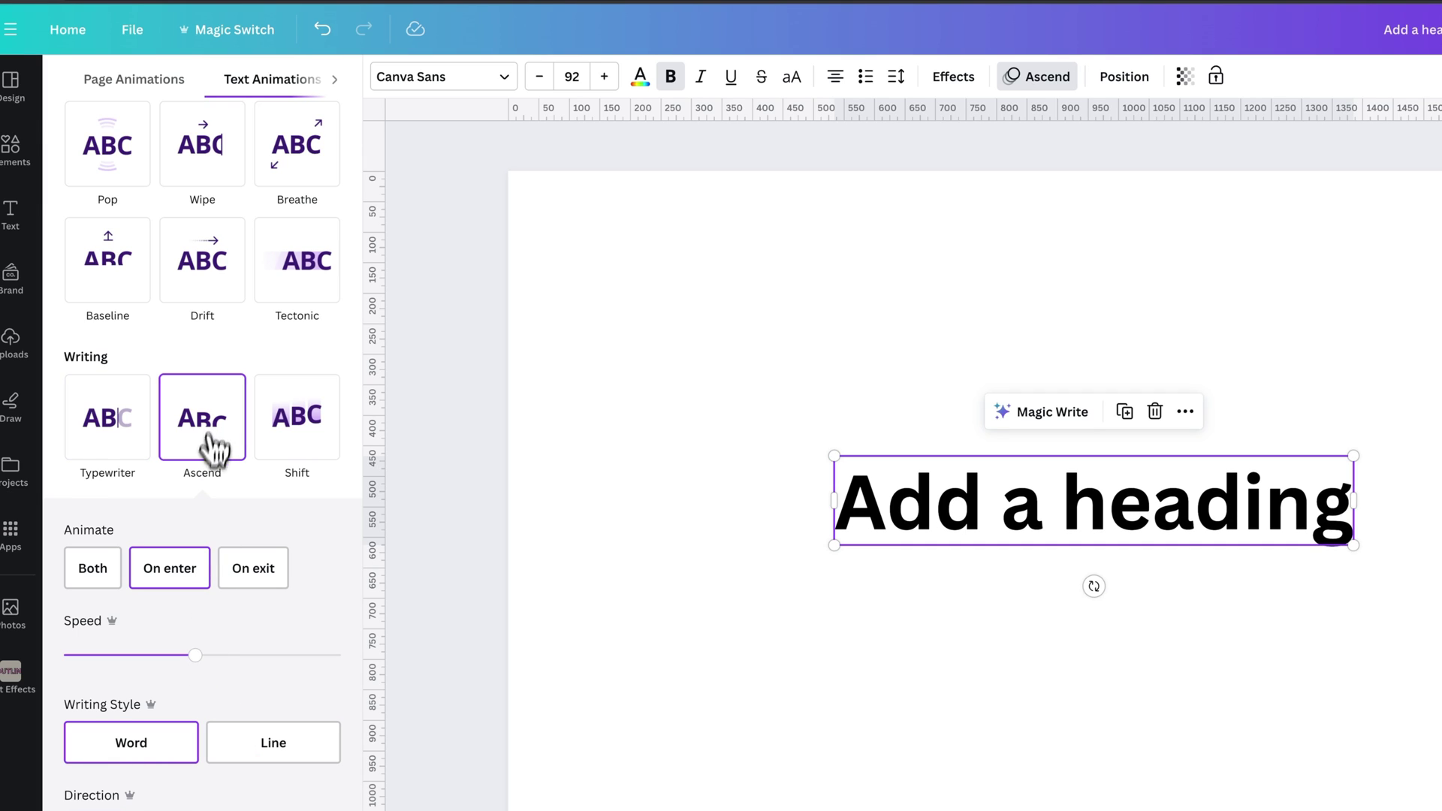
{"action": "left_click", "coordinate": [236, 749]}
{"action": "left_click", "coordinate": [163, 748]}
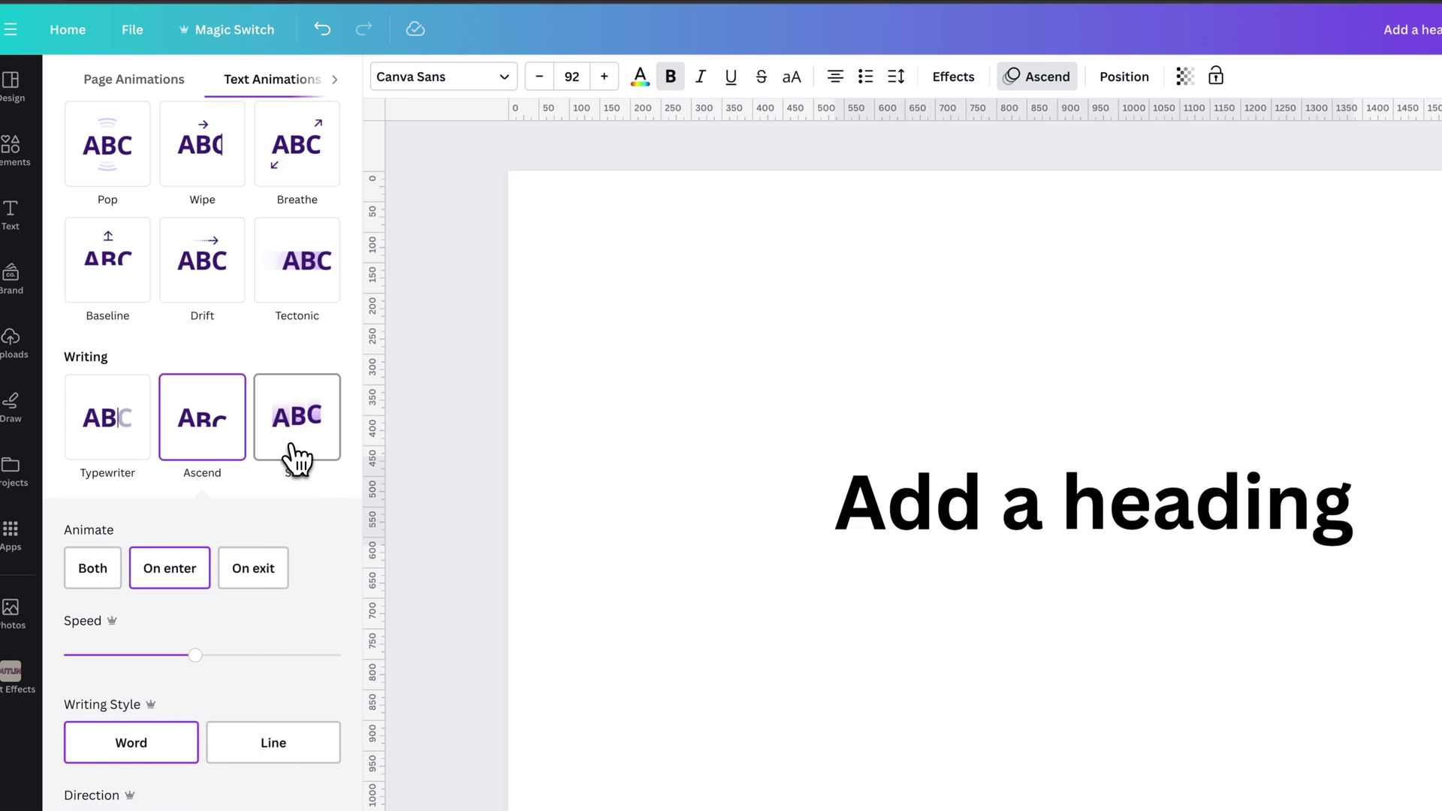
Apply the Shift animation, ending on the letter-by-letter writing style.
{"action": "left_click", "coordinate": [316, 440]}
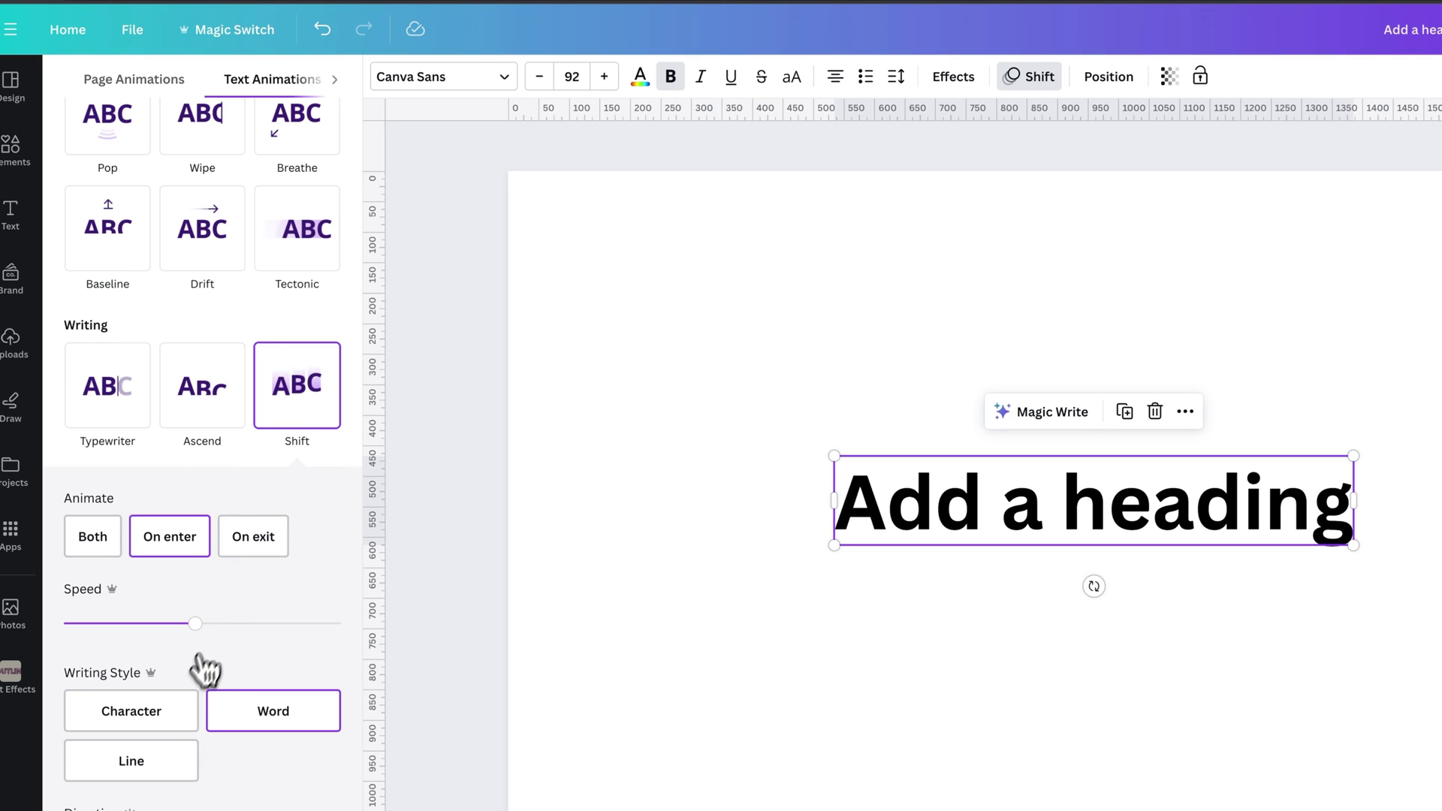
{"action": "left_click", "coordinate": [164, 711]}
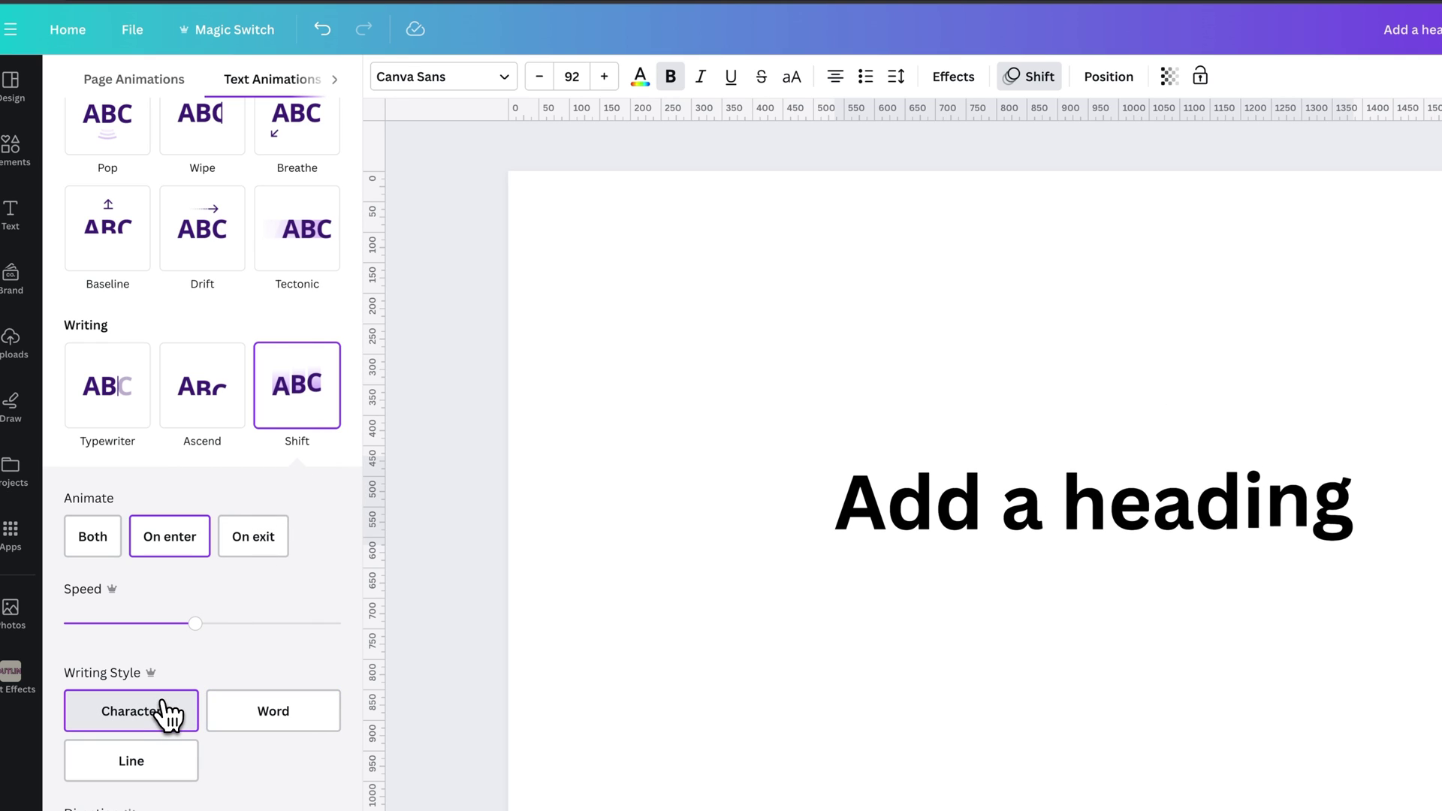
{"action": "left_click", "coordinate": [271, 710]}
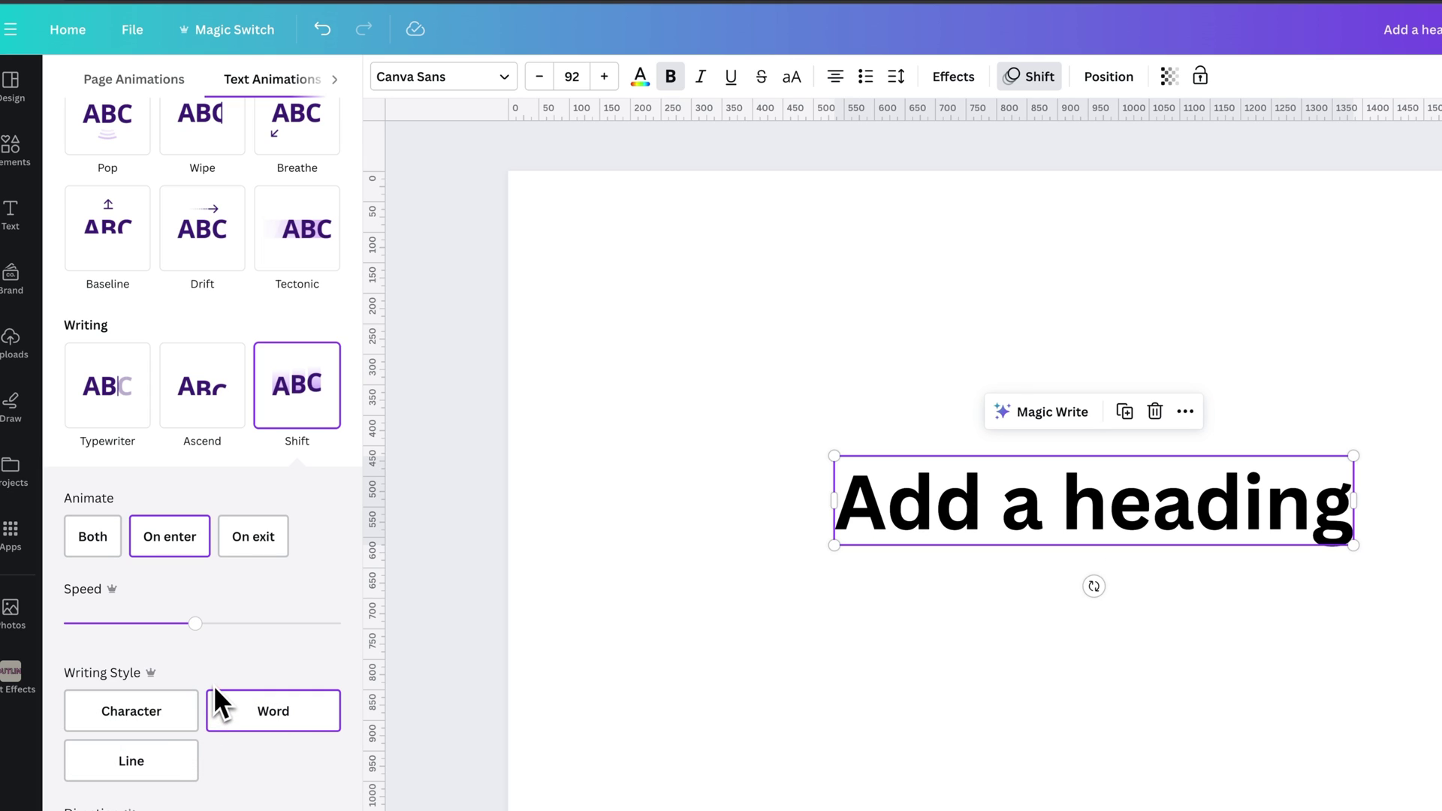
{"action": "left_click", "coordinate": [168, 710]}
{"action": "scroll", "coordinate": [201, 690], "scroll_direction": "down", "scroll_amount": 2}
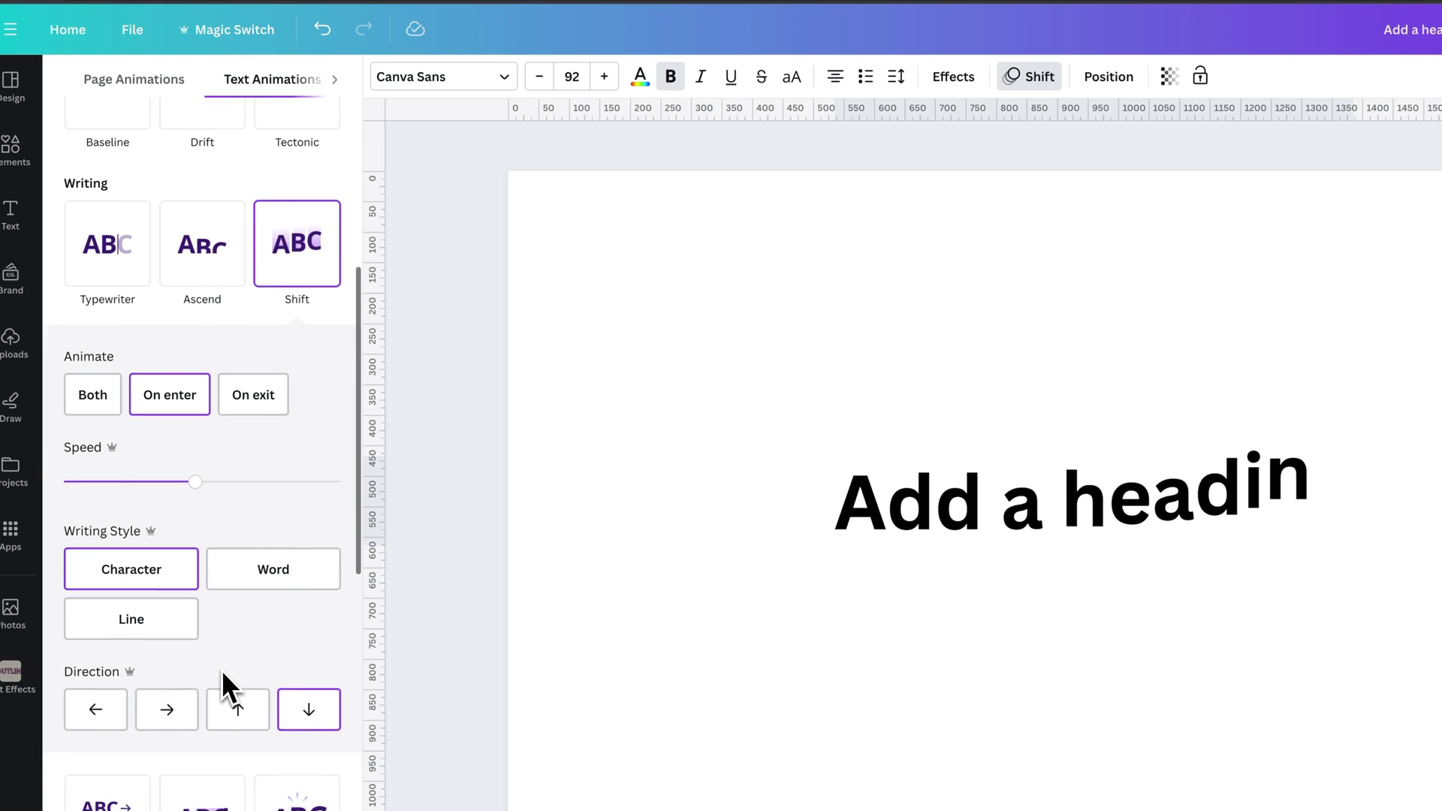
{"action": "scroll", "coordinate": [219, 686], "scroll_direction": "down", "scroll_amount": 2}
{"action": "scroll", "coordinate": [218, 644], "scroll_direction": "down", "scroll_amount": 3}
Try Merge, Block and Burst, then apply Bounce with word-by-word writing style.
{"action": "left_click", "coordinate": [113, 601]}
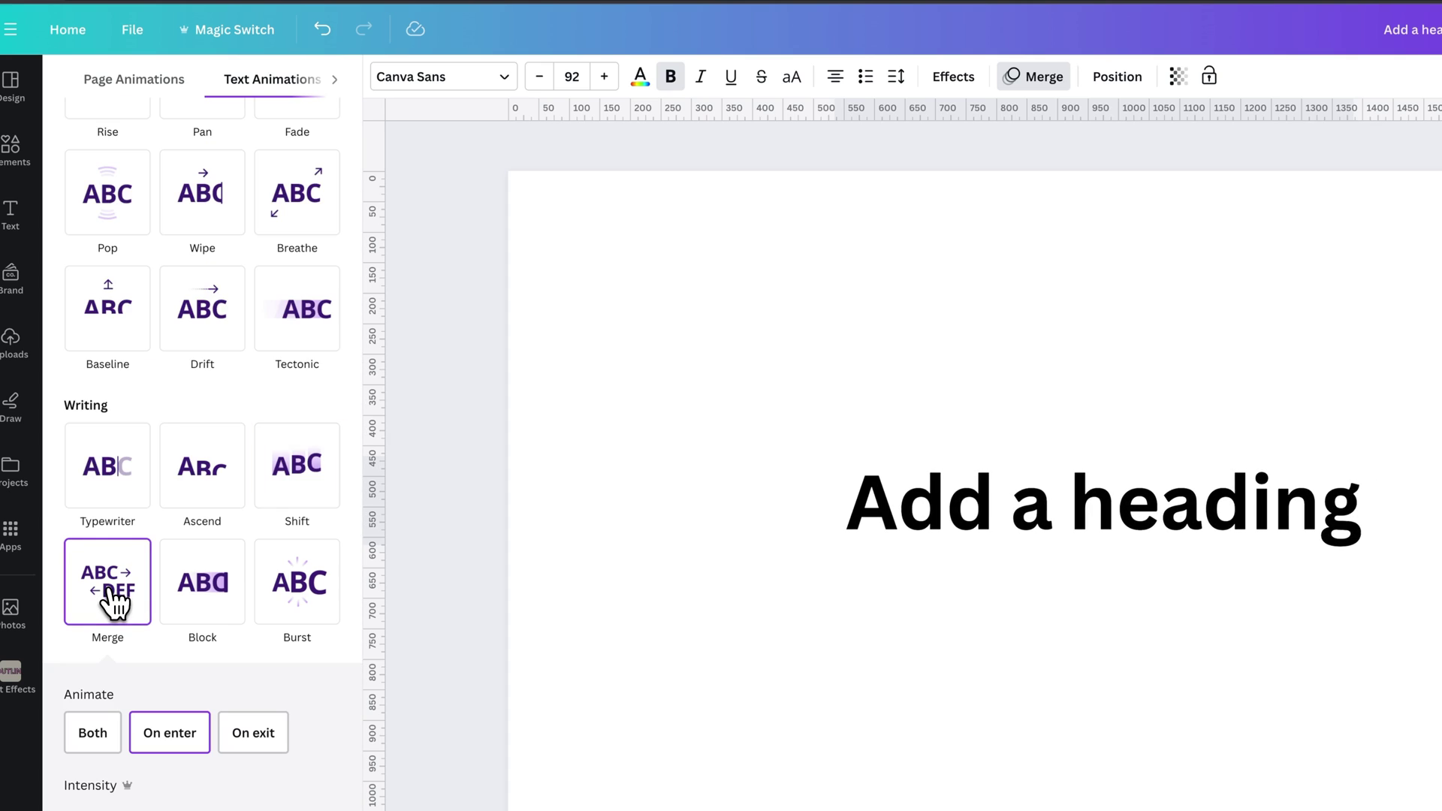
{"action": "scroll", "coordinate": [136, 658], "scroll_direction": "down", "scroll_amount": 1}
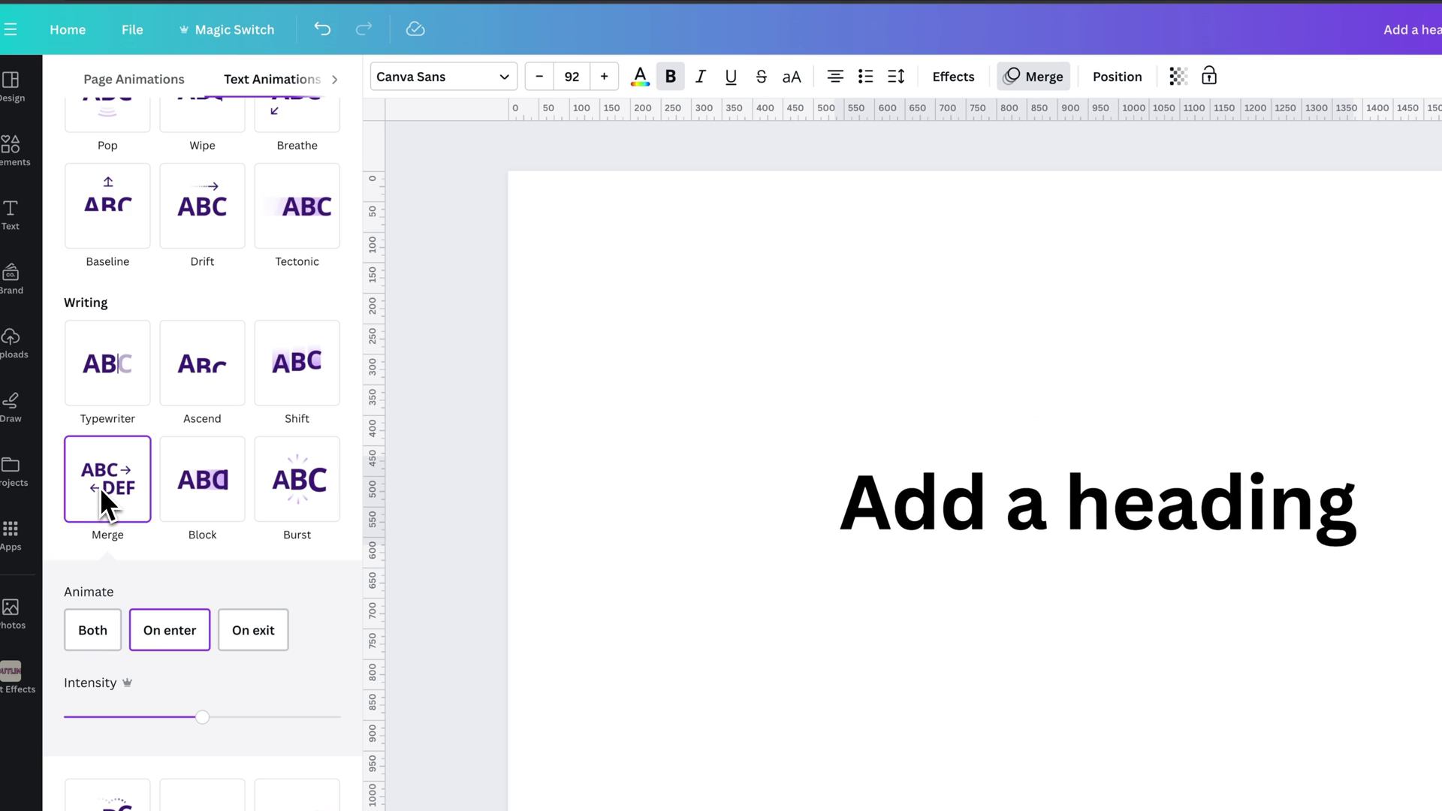
{"action": "left_click", "coordinate": [207, 489]}
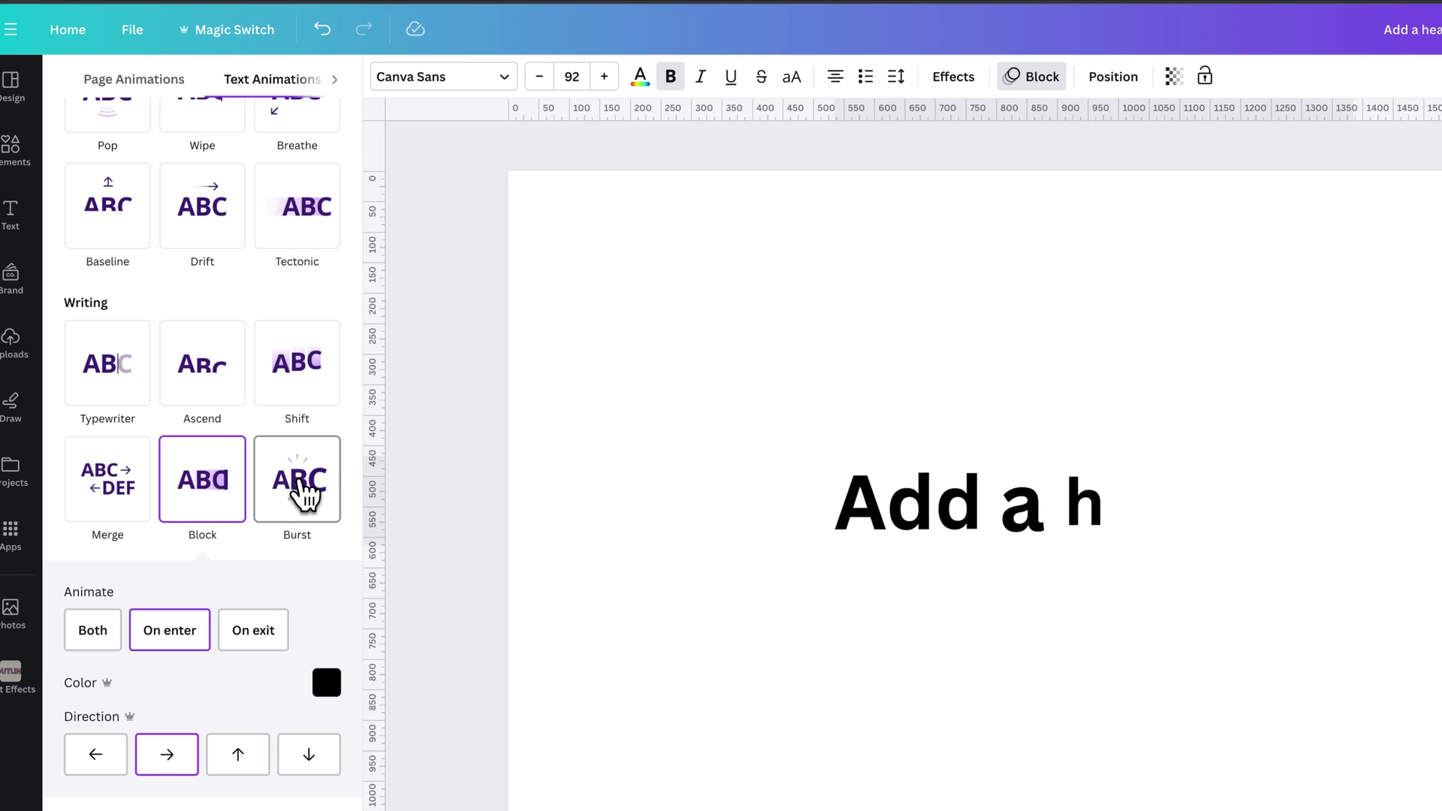
{"action": "left_click", "coordinate": [304, 493]}
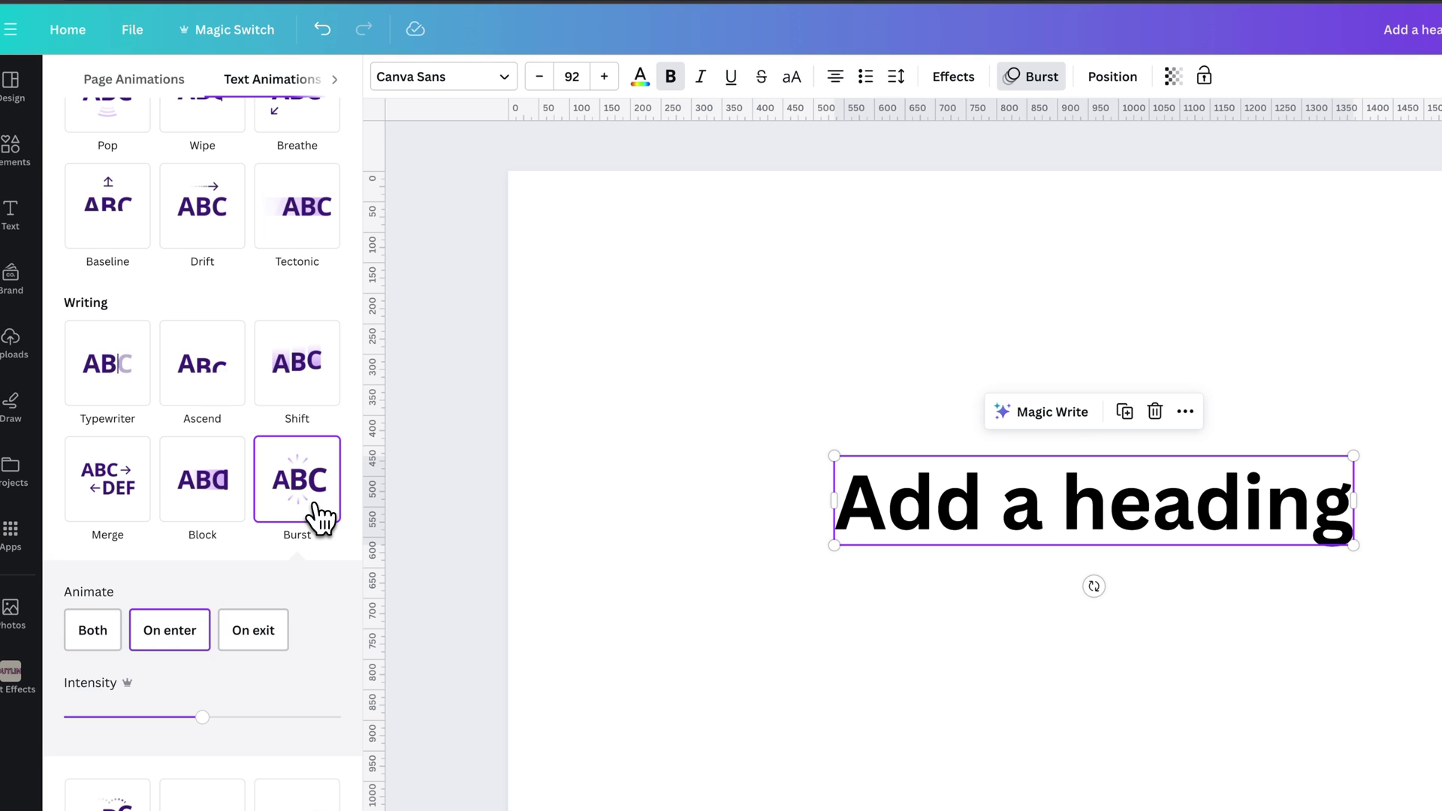
{"action": "scroll", "coordinate": [335, 554], "scroll_direction": "down", "scroll_amount": 3}
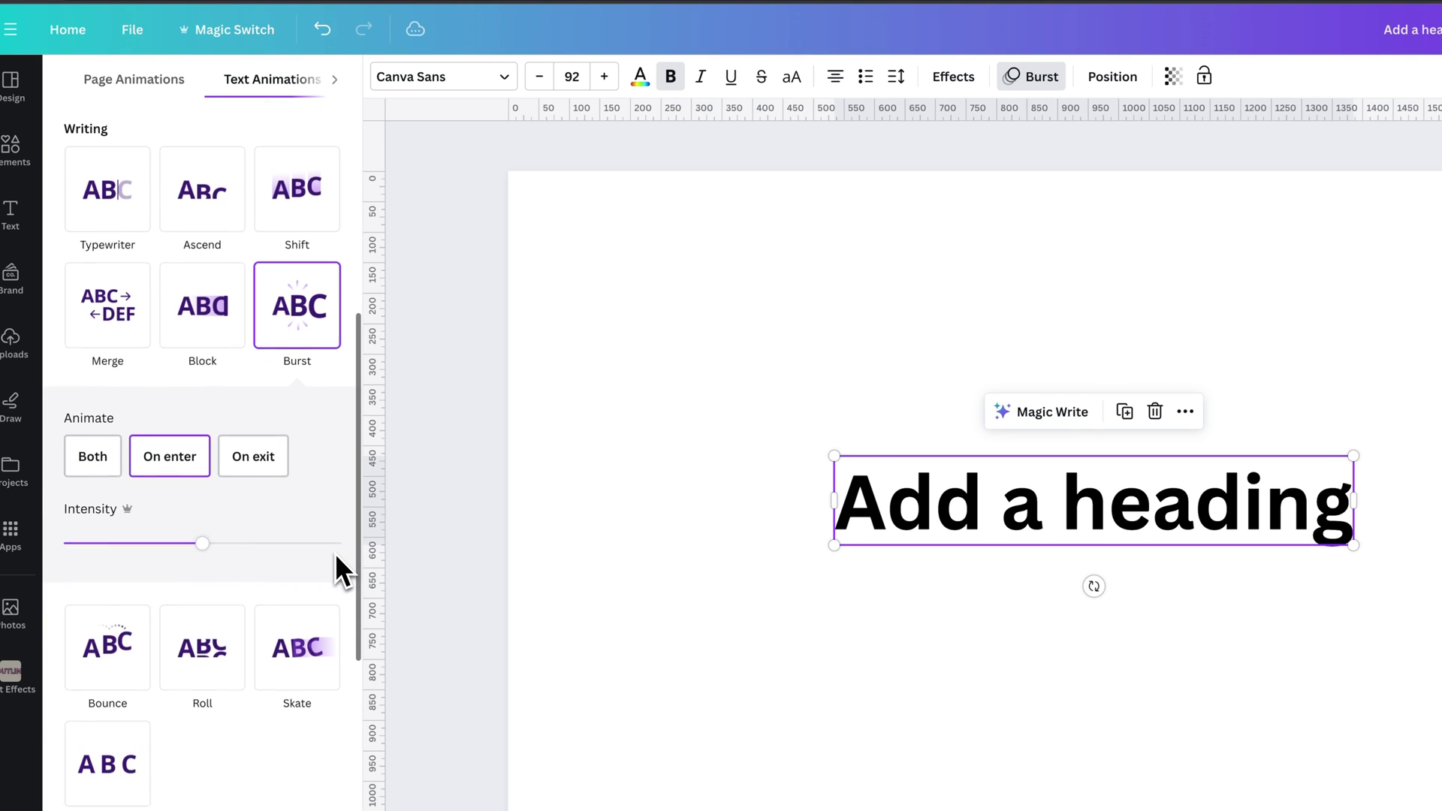
{"action": "left_click", "coordinate": [107, 631]}
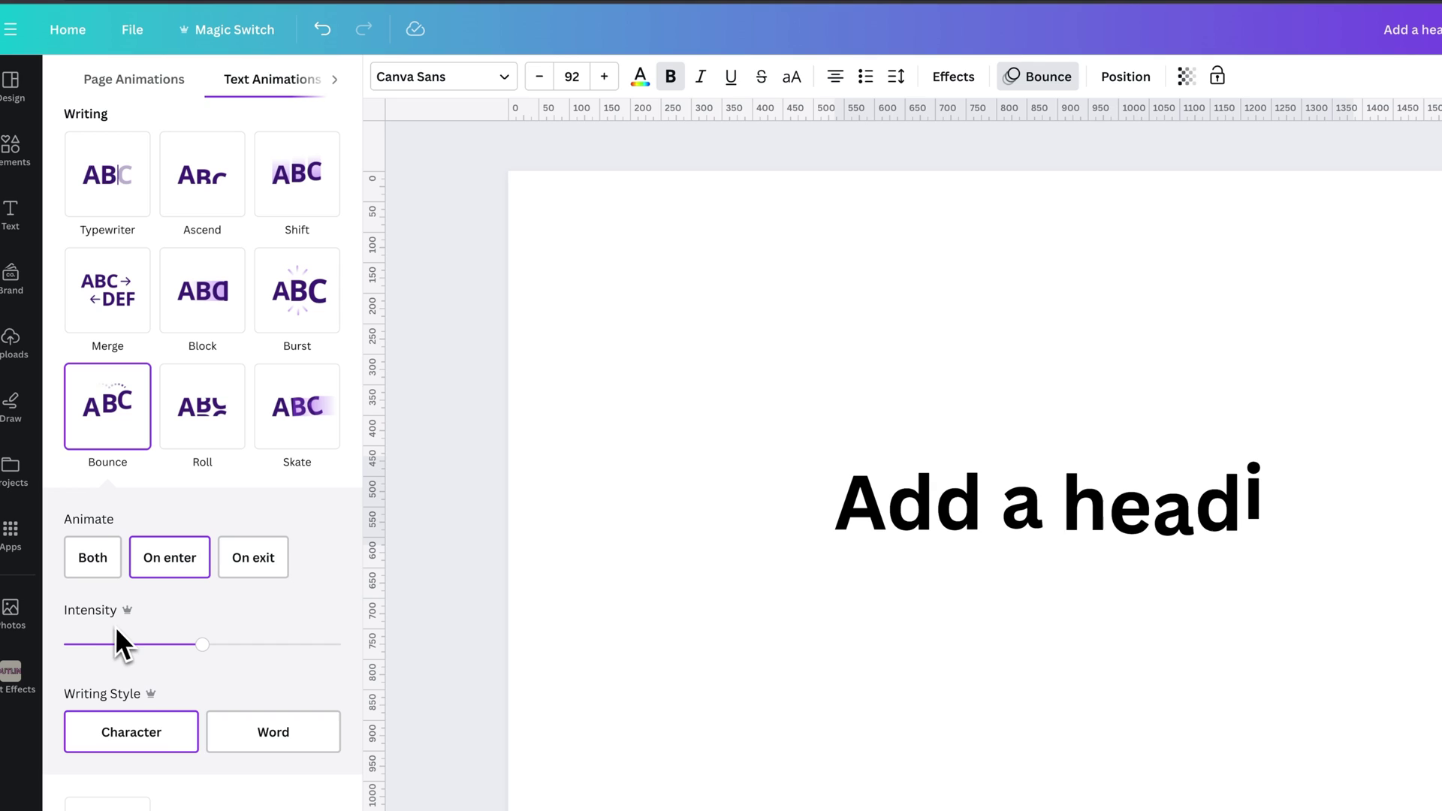
{"action": "scroll", "coordinate": [170, 649], "scroll_direction": "down", "scroll_amount": 2}
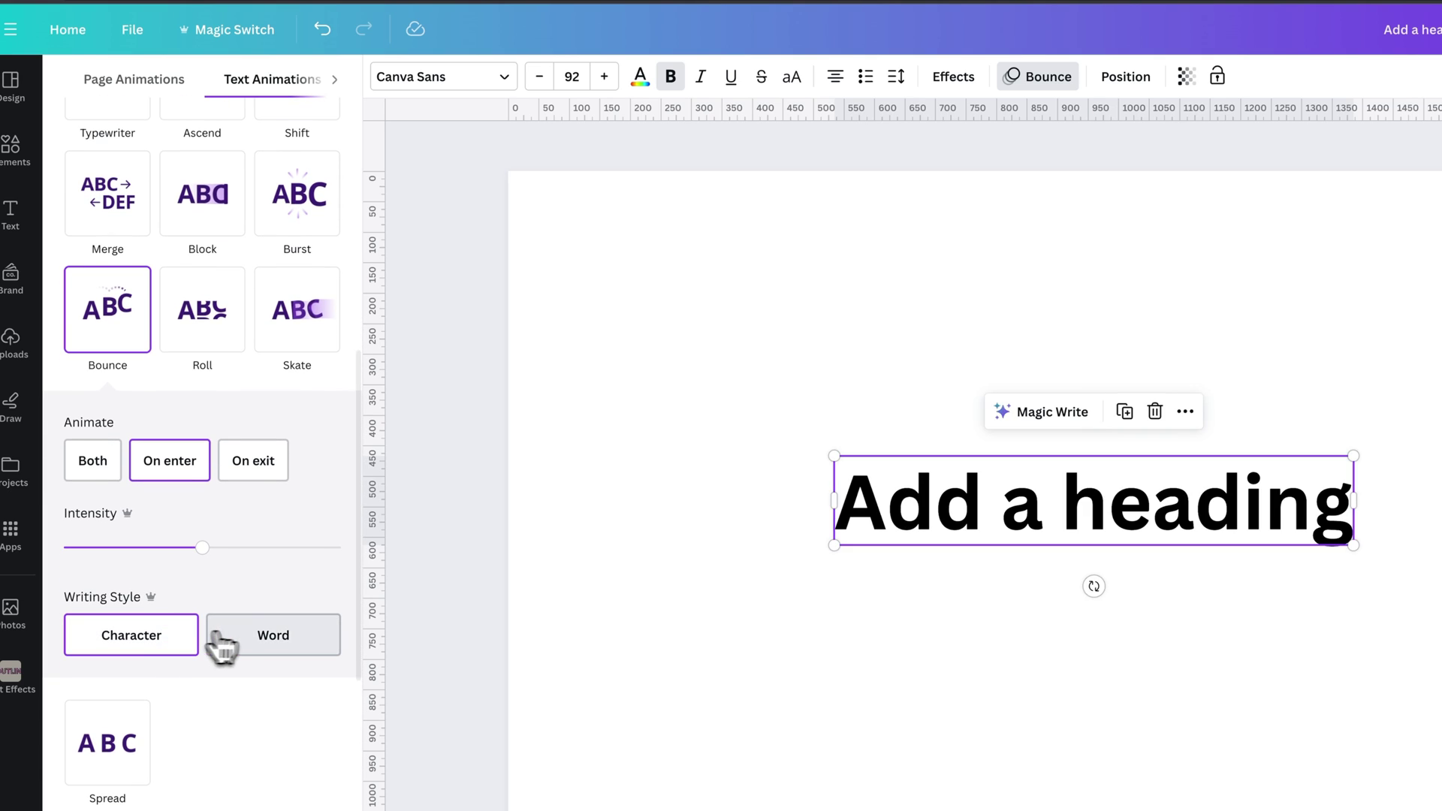
{"action": "left_click", "coordinate": [287, 647]}
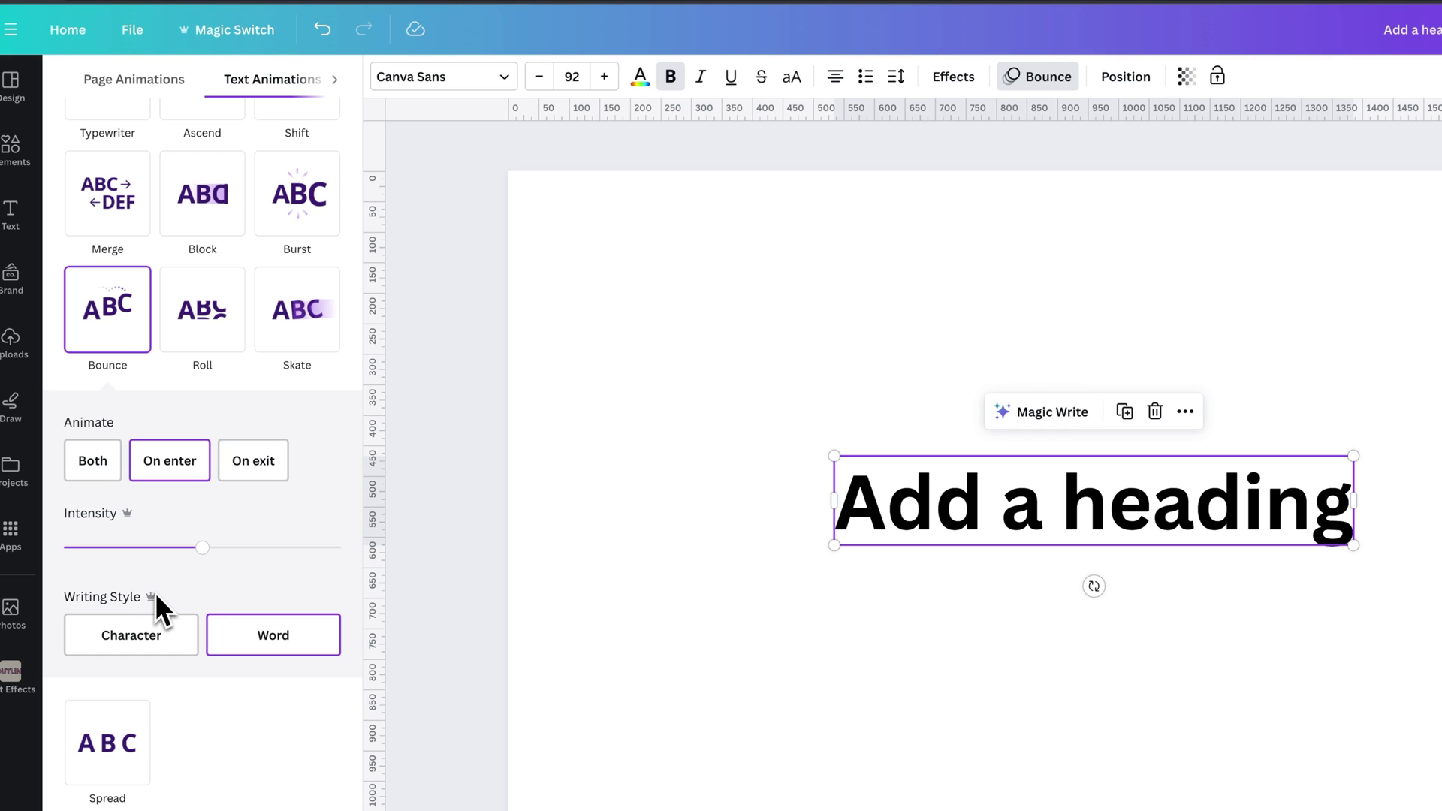
{"action": "scroll", "coordinate": [247, 703], "scroll_direction": "down", "scroll_amount": 3}
Apply Neon, preview character, word and line styles, and settle on Element.
{"action": "left_click", "coordinate": [221, 619]}
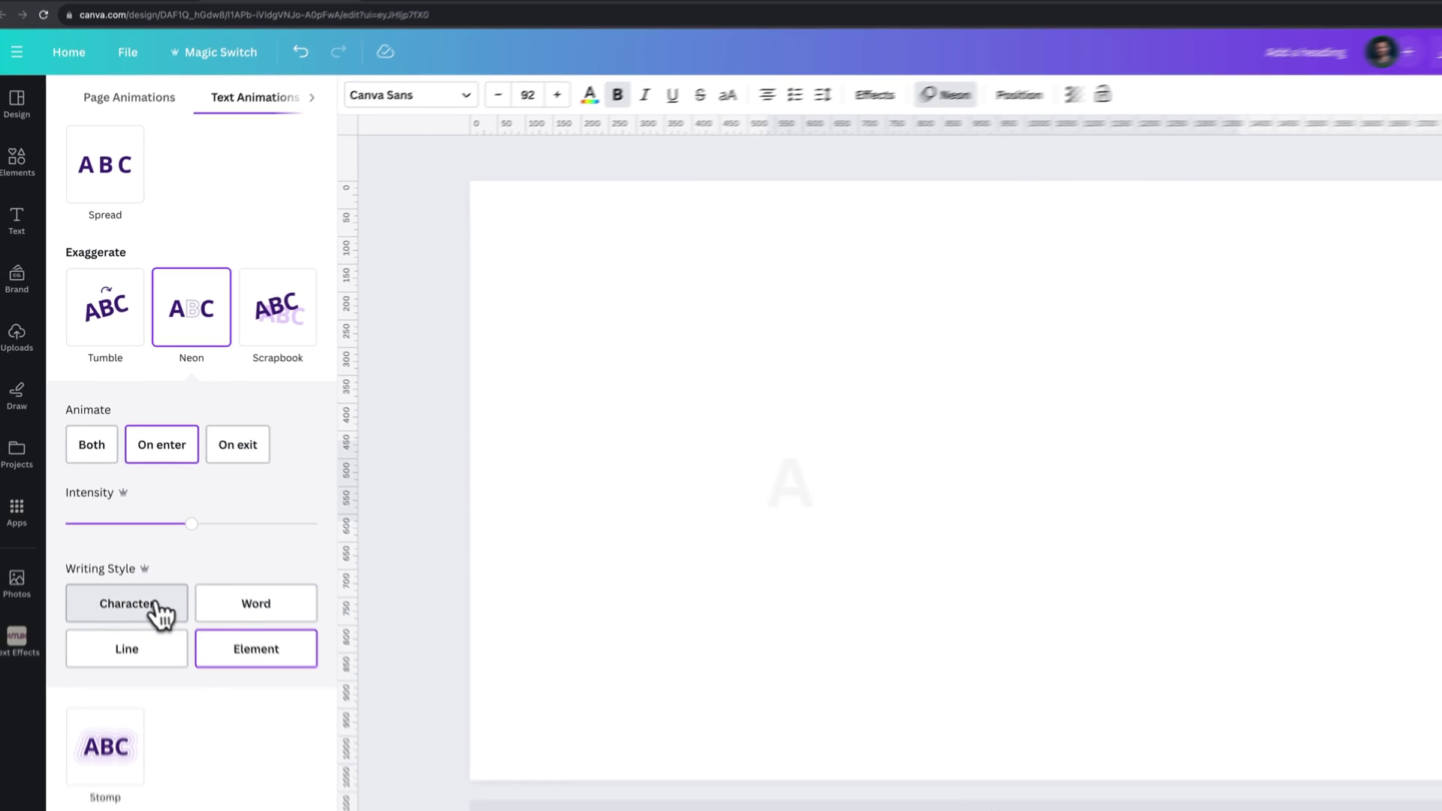
{"action": "left_click", "coordinate": [138, 569]}
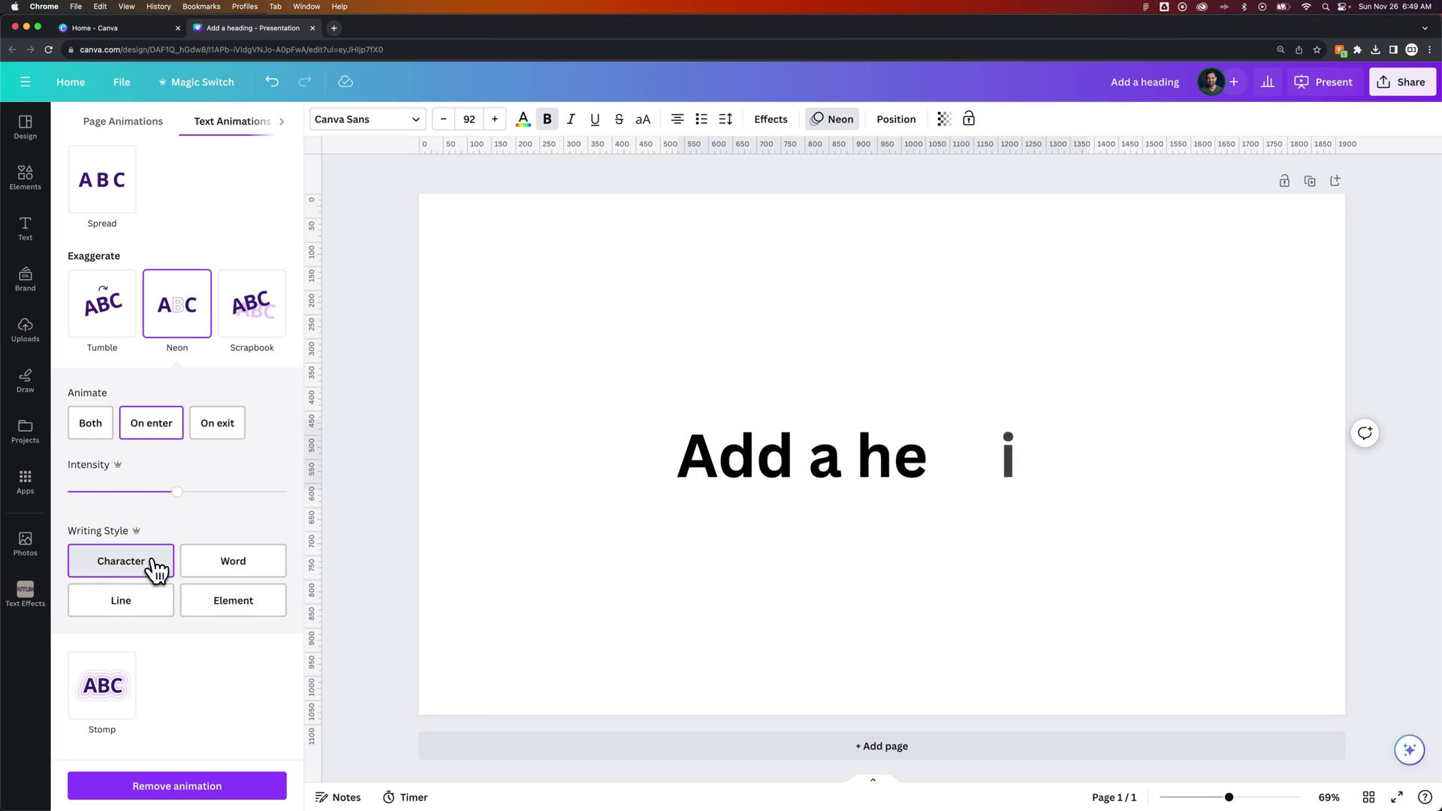
{"action": "left_click", "coordinate": [203, 570]}
{"action": "left_click", "coordinate": [145, 604]}
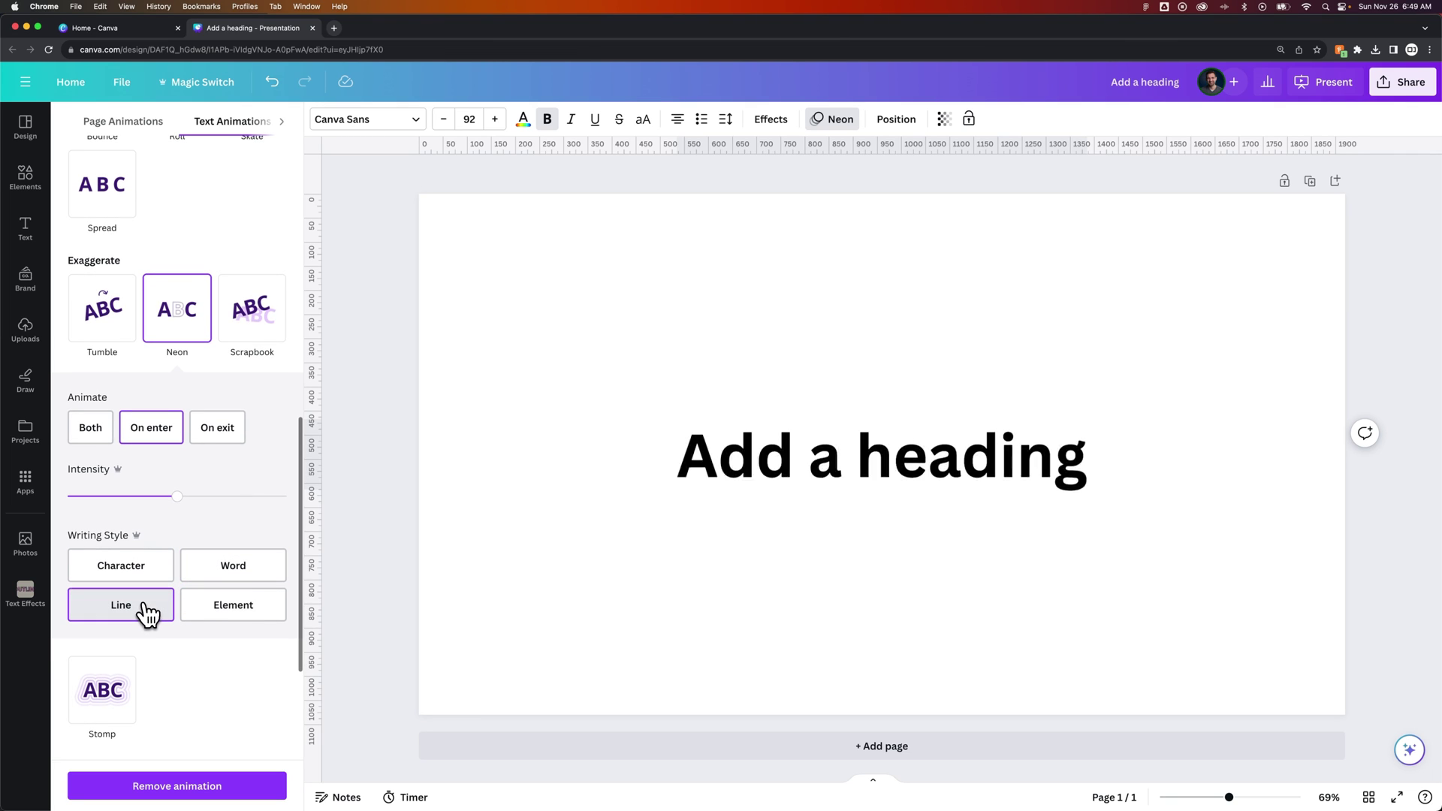
{"action": "left_click", "coordinate": [223, 613]}
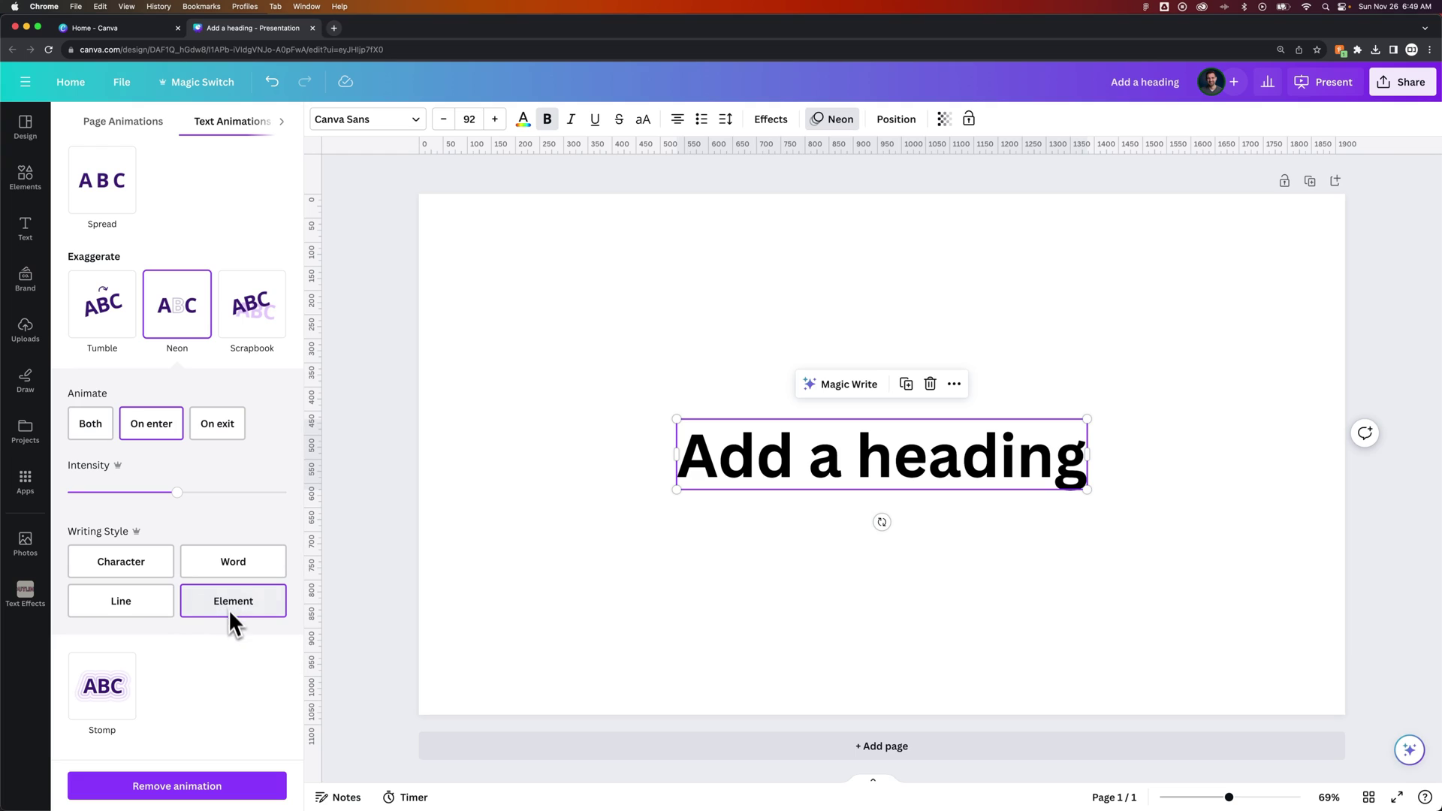